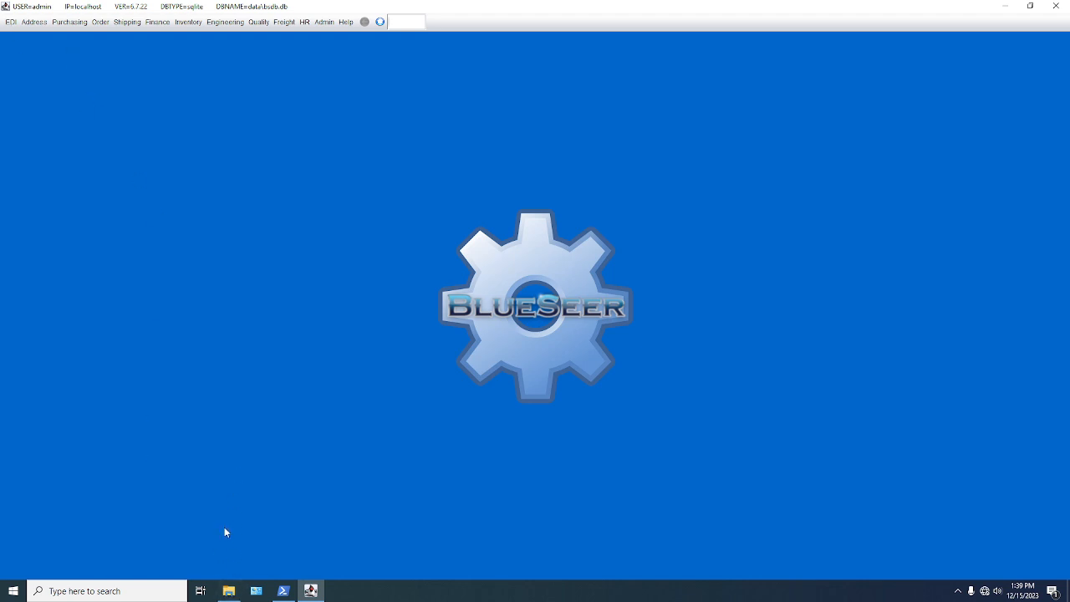
In File Explorer, copy the ACME_204 text file from the sampledata folder under C:\BlueSeer\edi
click(228, 591)
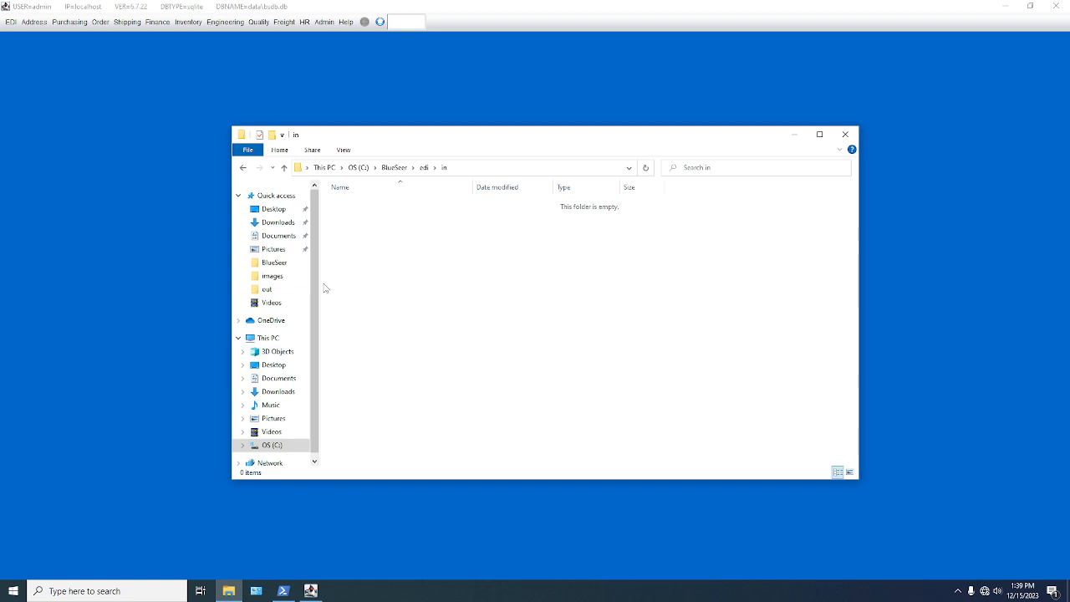
click(267, 338)
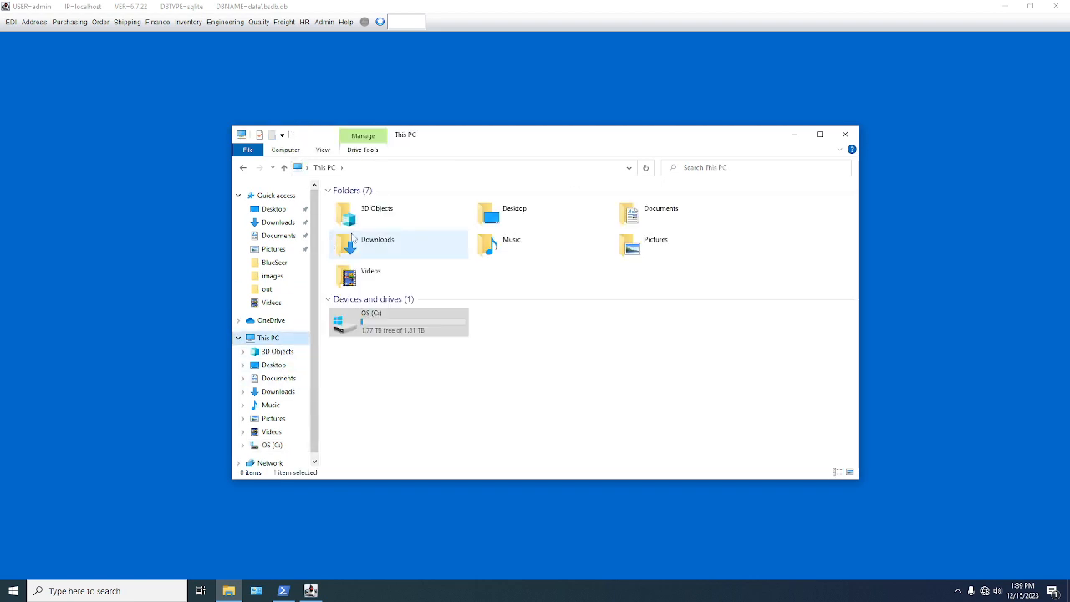
double_click(370, 320)
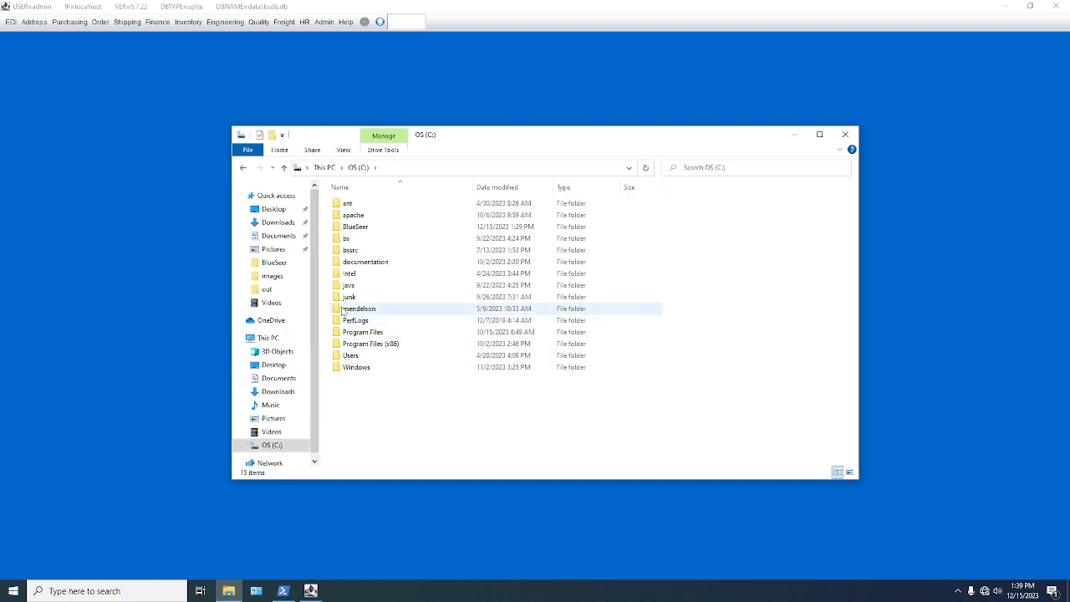
double_click(344, 227)
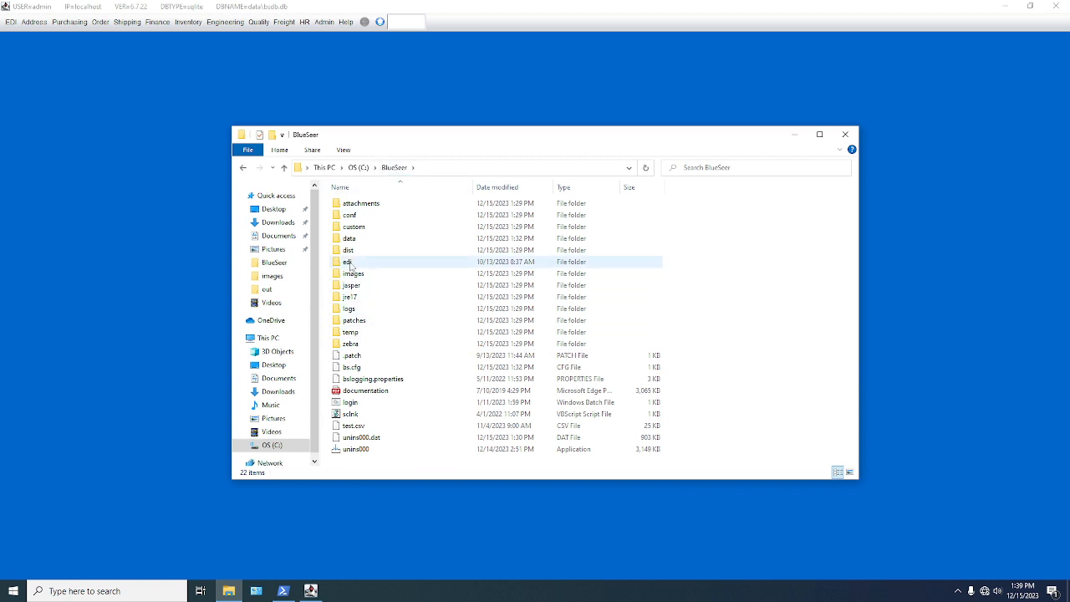
double_click(347, 262)
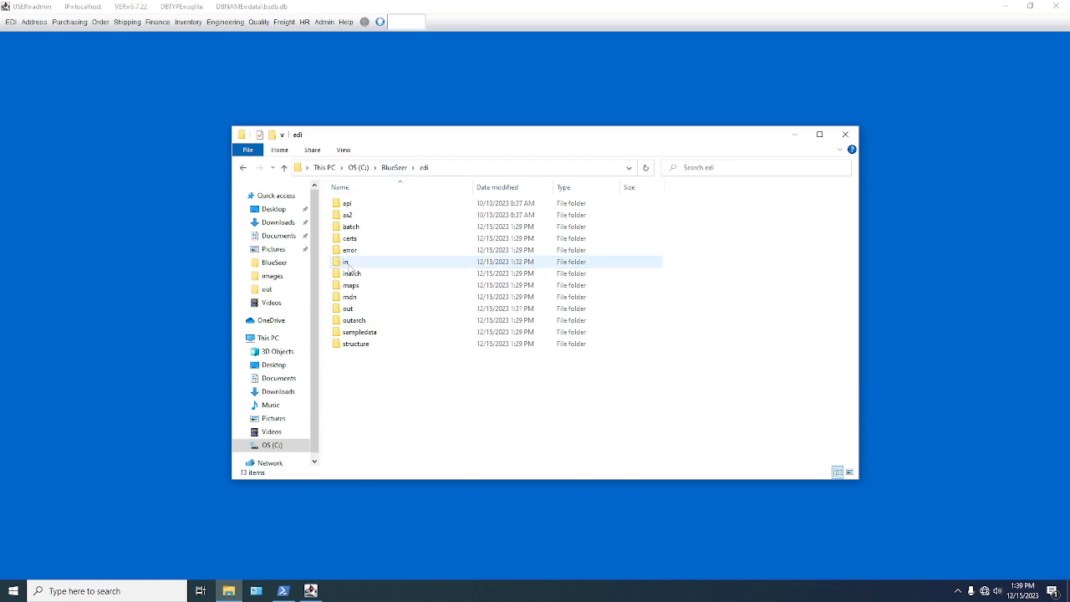
double_click(357, 333)
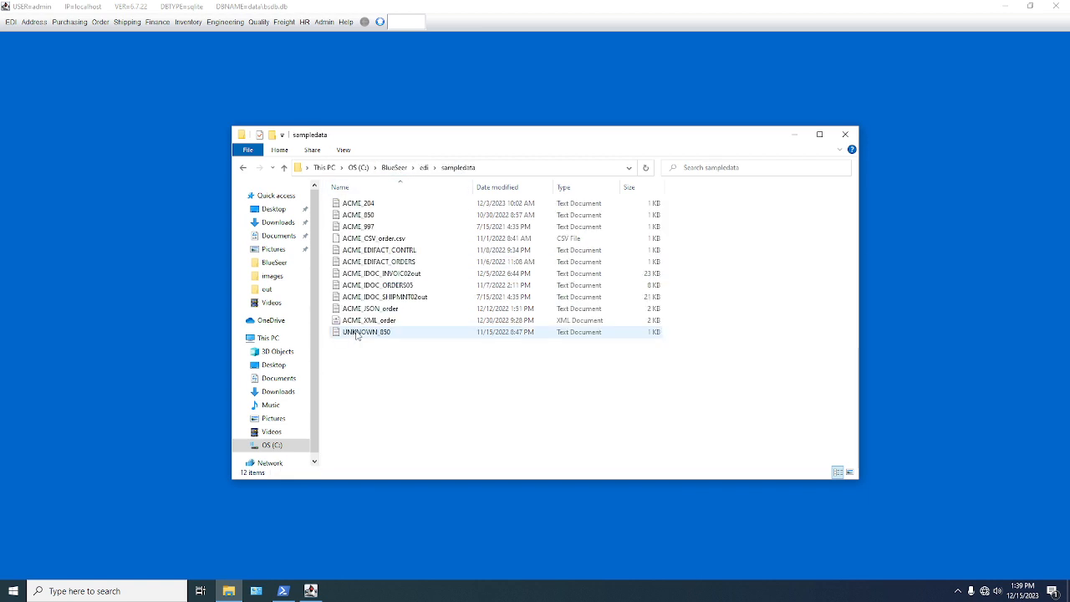
click(358, 207)
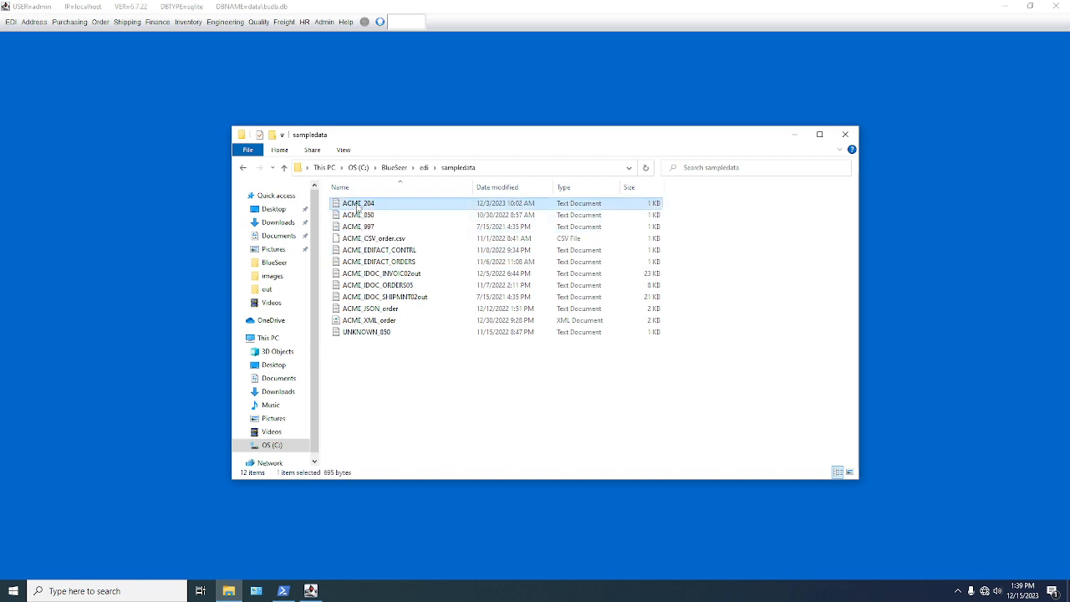
right_click(358, 207)
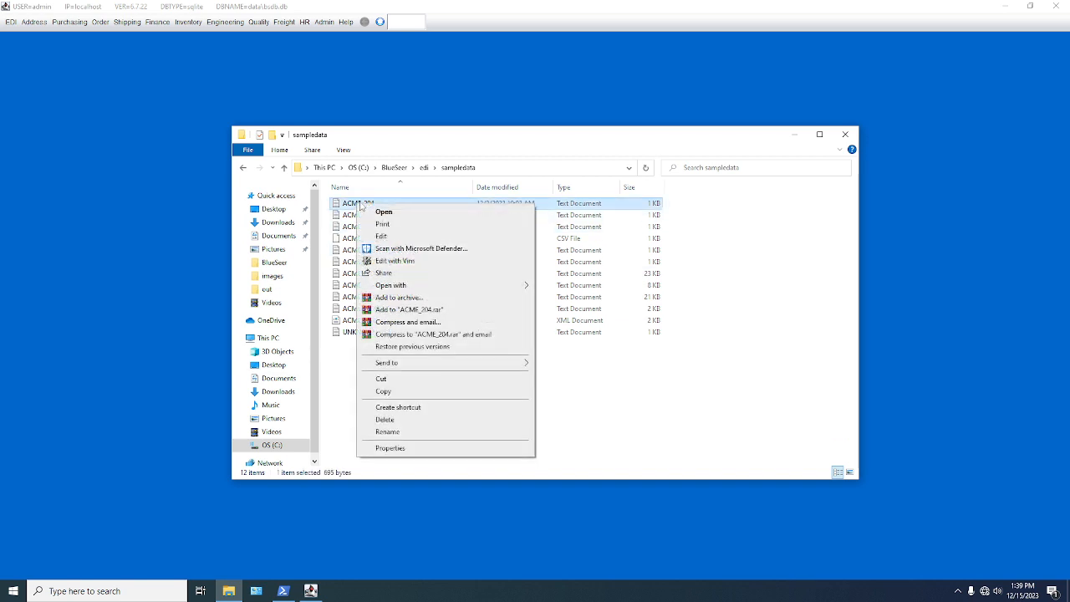
click(383, 392)
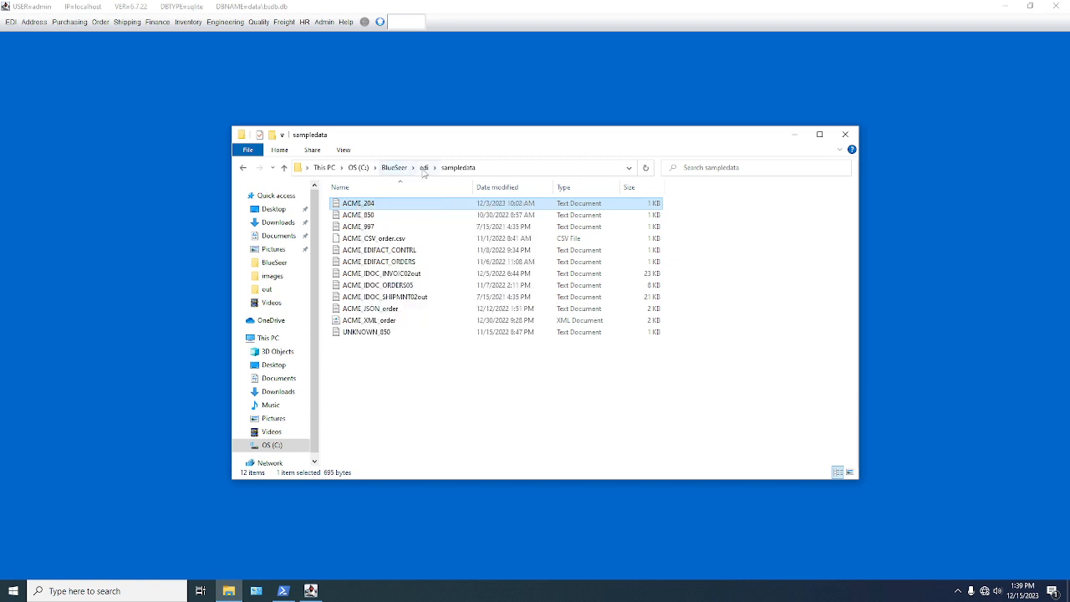
Paste the copied ACME_204 file into the edi folder's in subfolder and minimize the File Explorer window
click(424, 168)
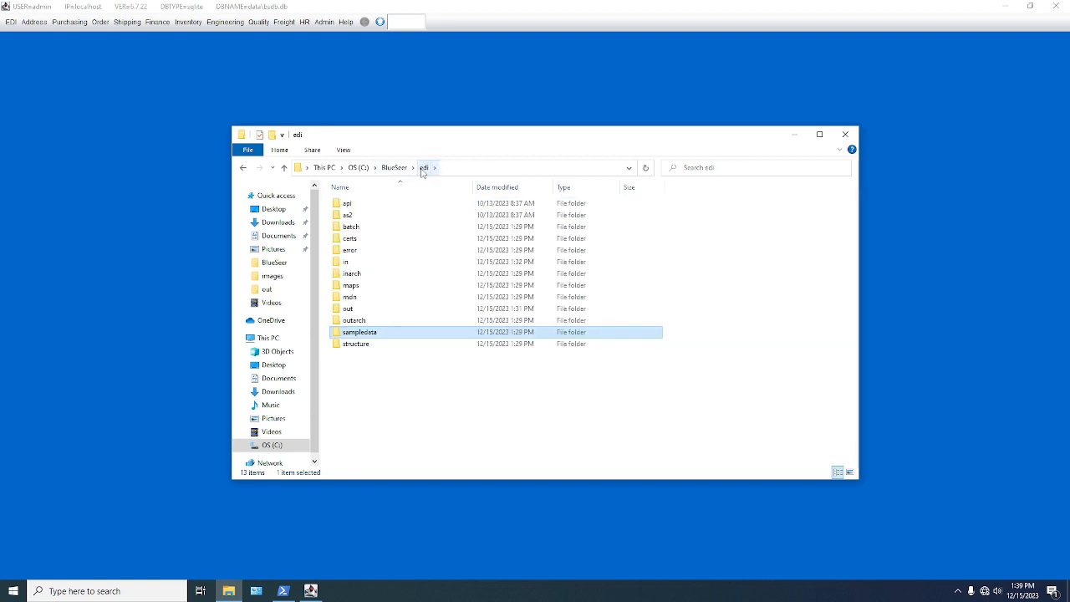
double_click(347, 262)
right_click(351, 266)
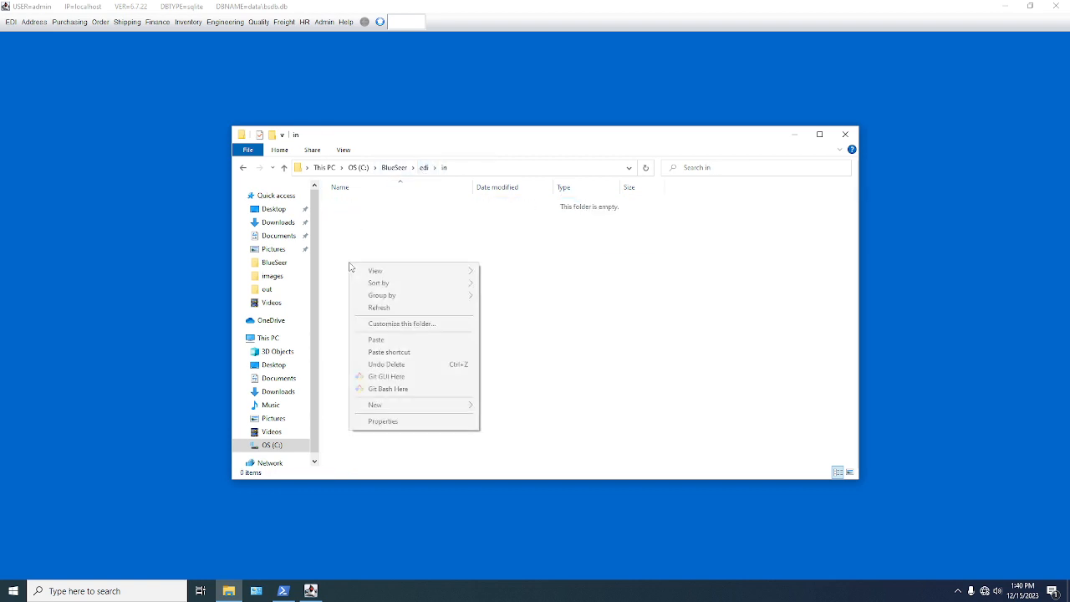
click(376, 341)
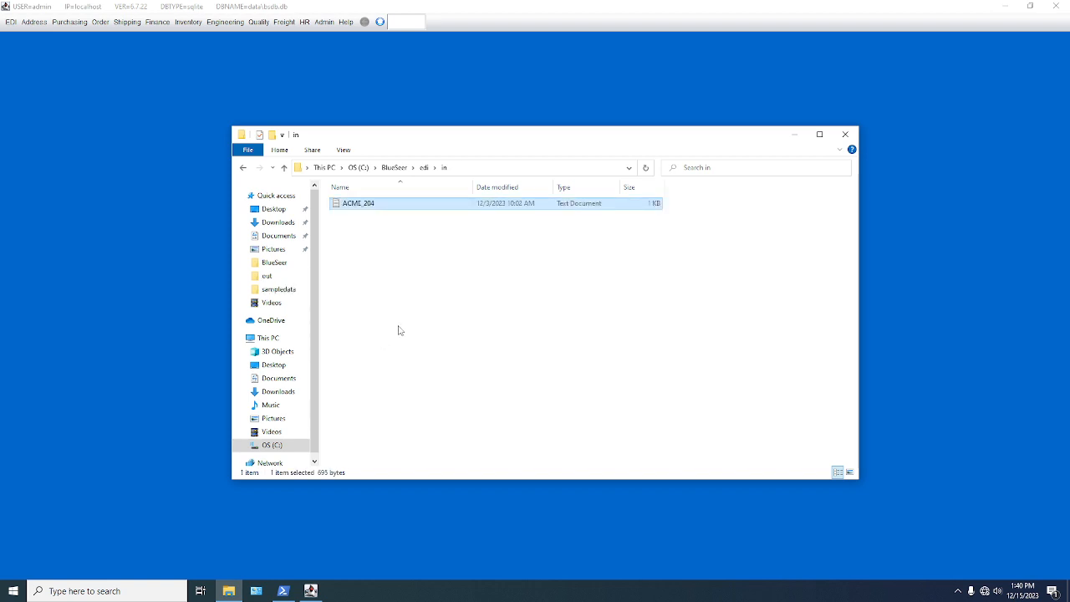
click(797, 135)
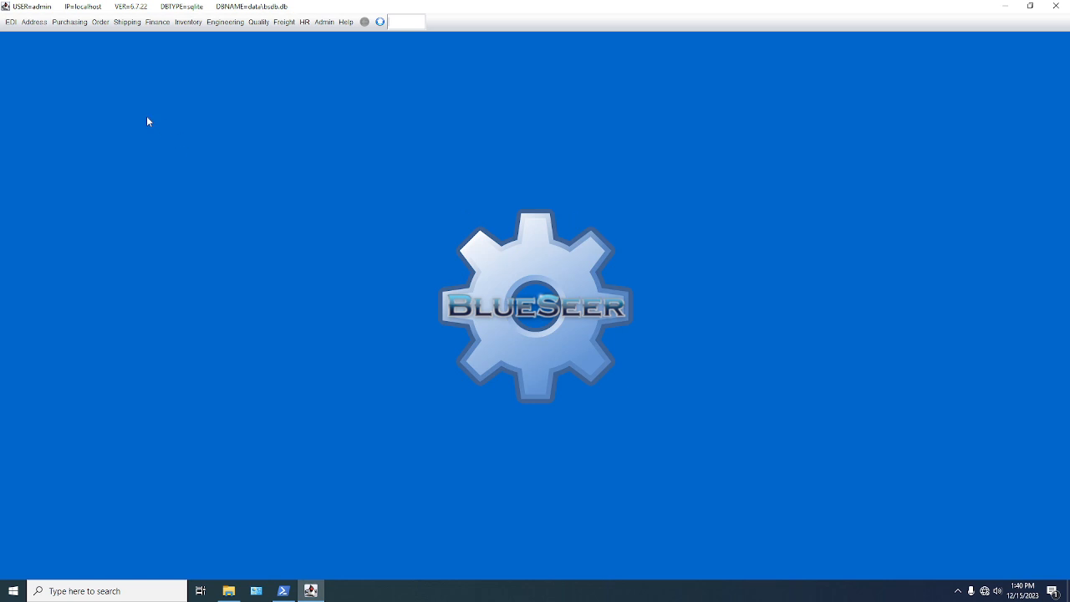
Open EDI Load and examine the contents of ACME_204.txt, including the sender and receiver IDs in the ISA segment
click(15, 24)
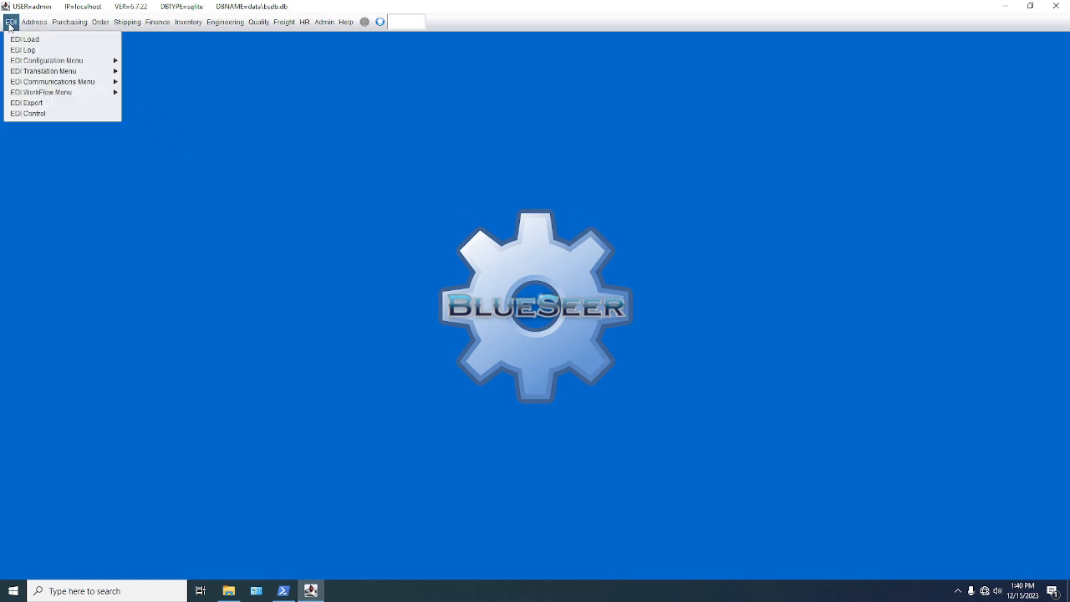
click(30, 41)
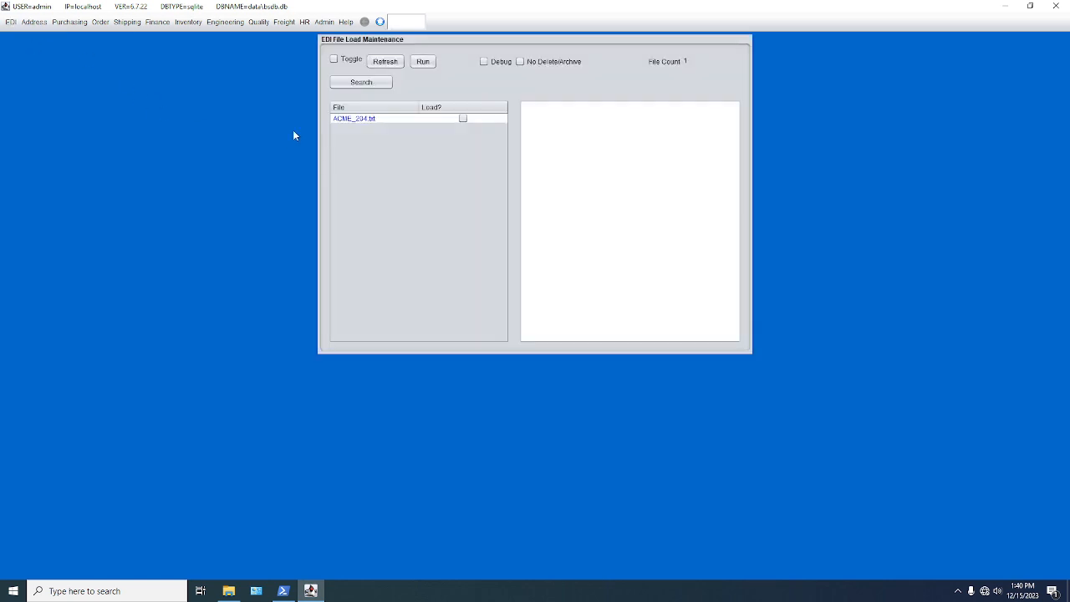
click(364, 121)
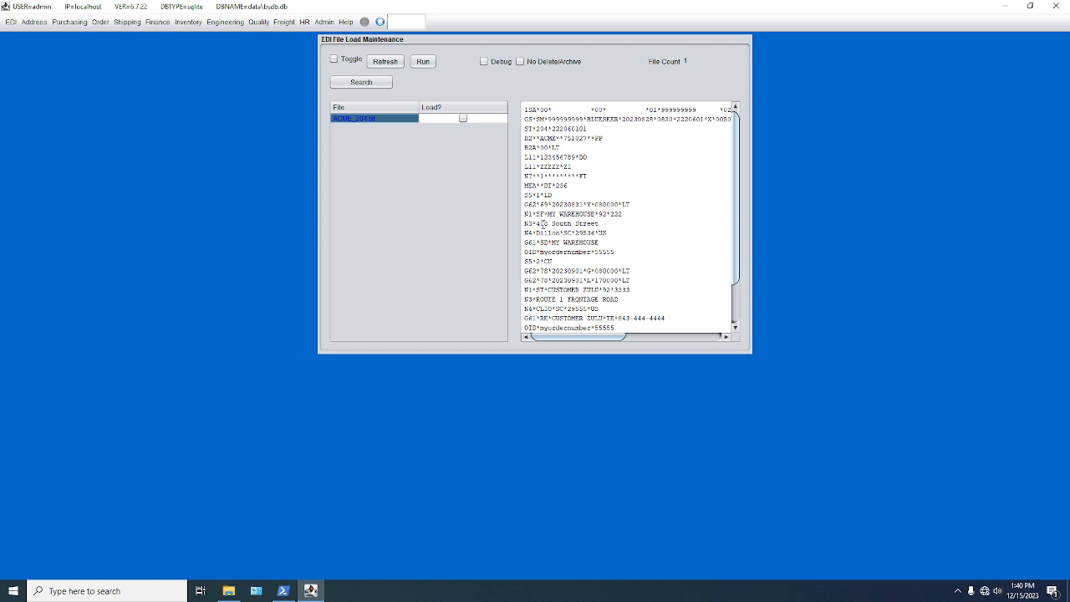
scroll(551, 273, down, 1)
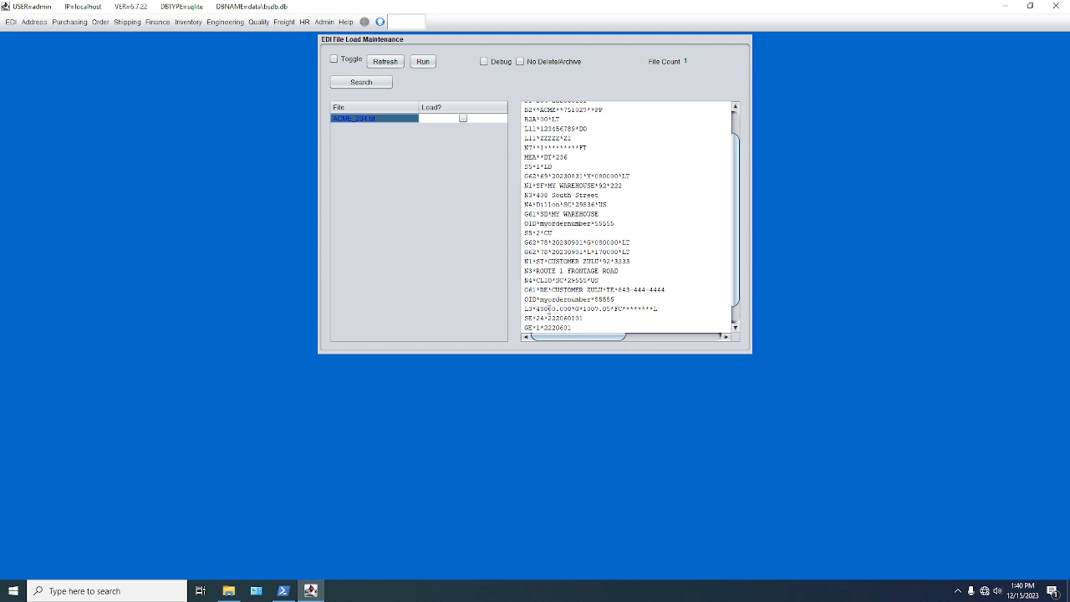
scroll(553, 296, up, 1)
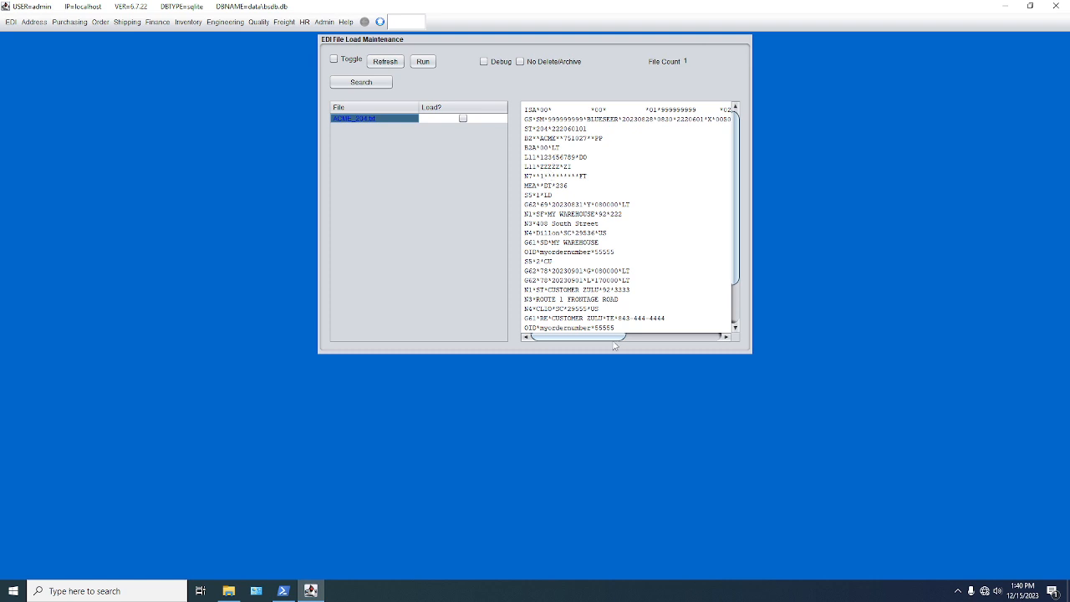
drag(611, 338, 577, 337)
drag(662, 112, 697, 111)
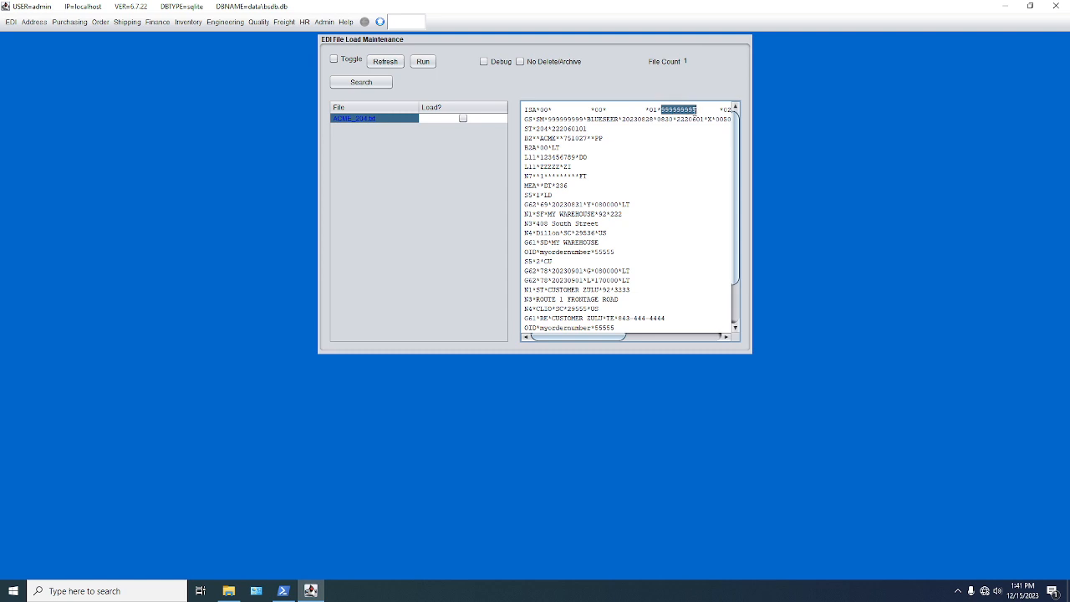
drag(583, 343, 652, 338)
double_click(545, 139)
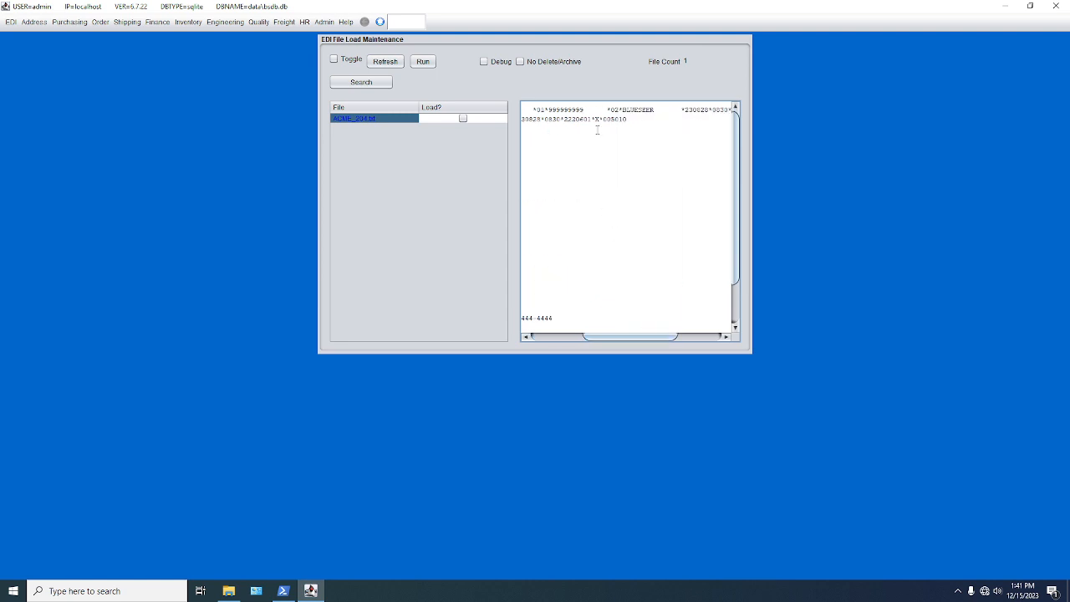
drag(623, 110, 656, 110)
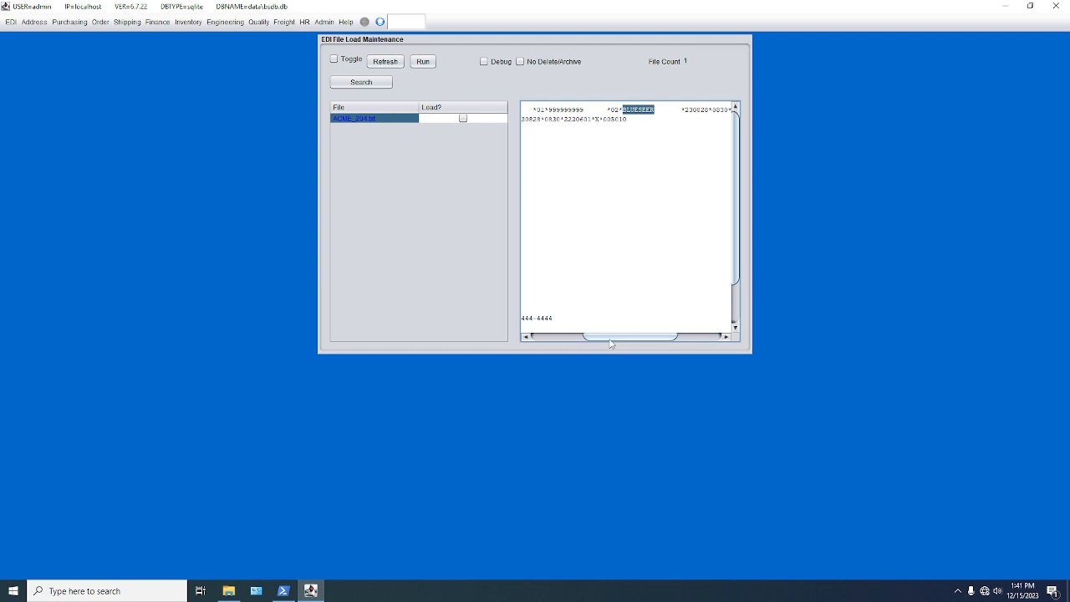
drag(613, 338, 556, 347)
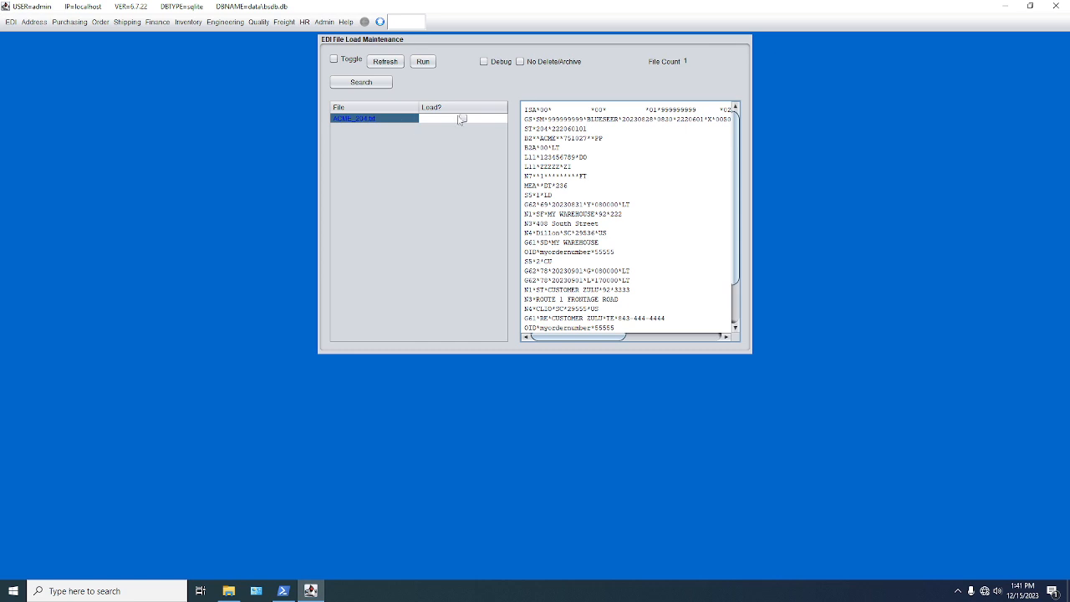
Mark ACME_204.txt for loading and process it, and run the EDI Log in File Log View for 2023-12-15
click(462, 119)
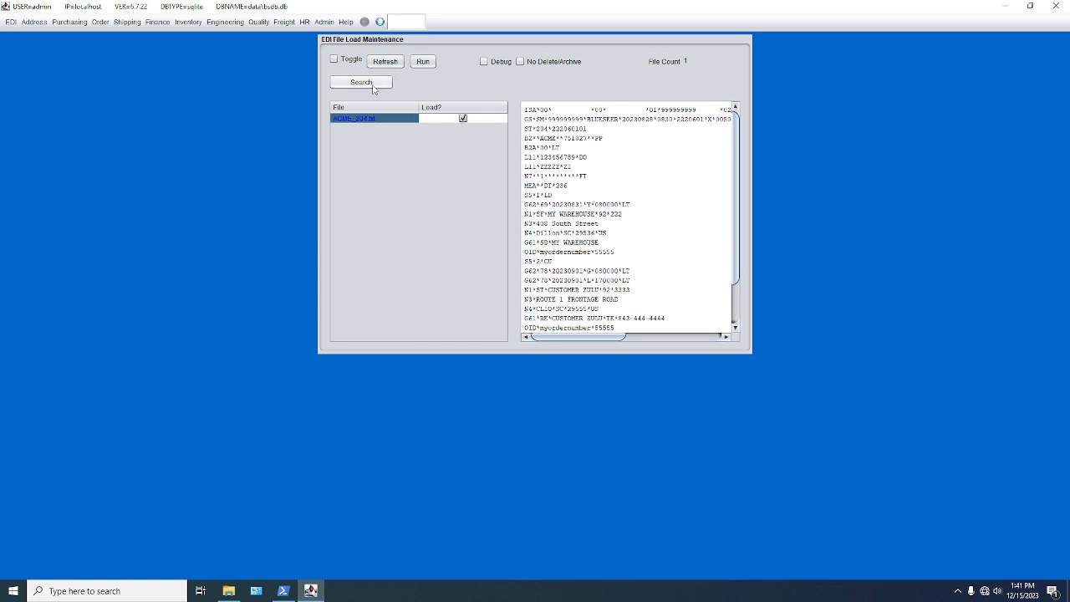
click(422, 63)
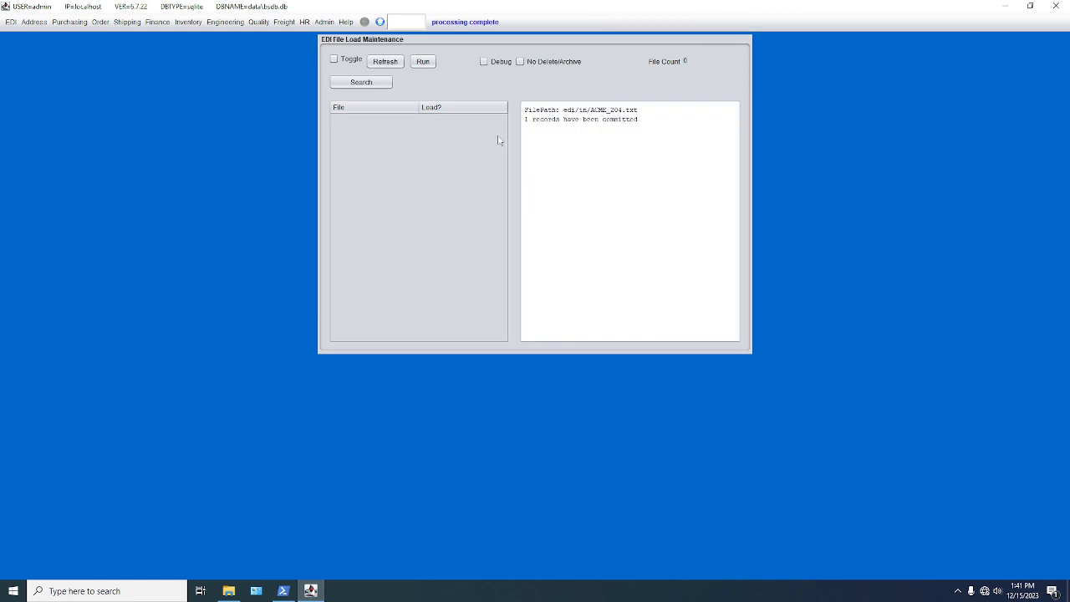
click(11, 23)
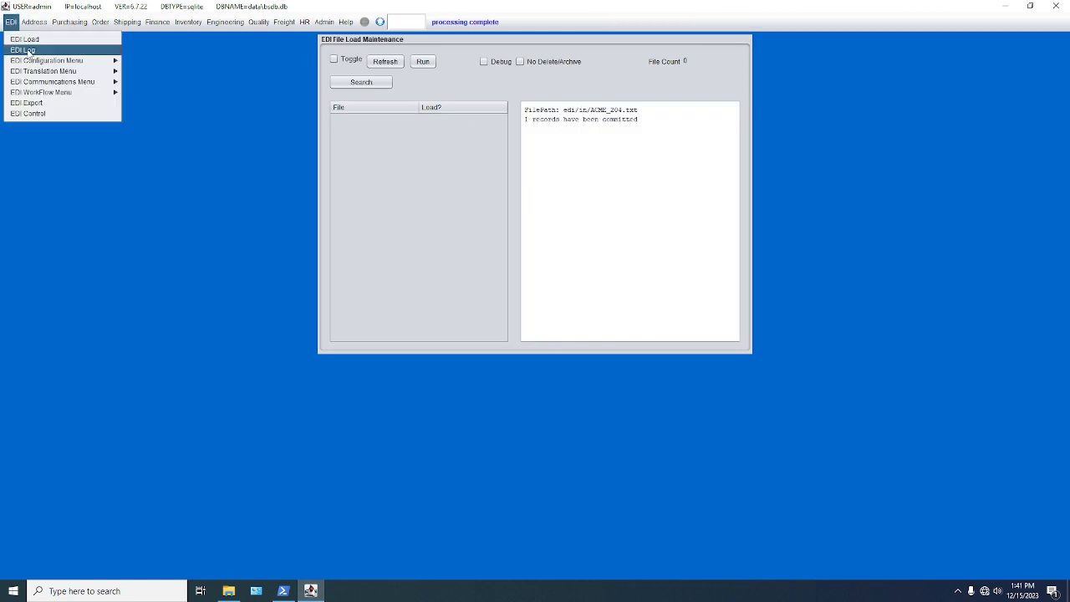
click(28, 50)
click(165, 62)
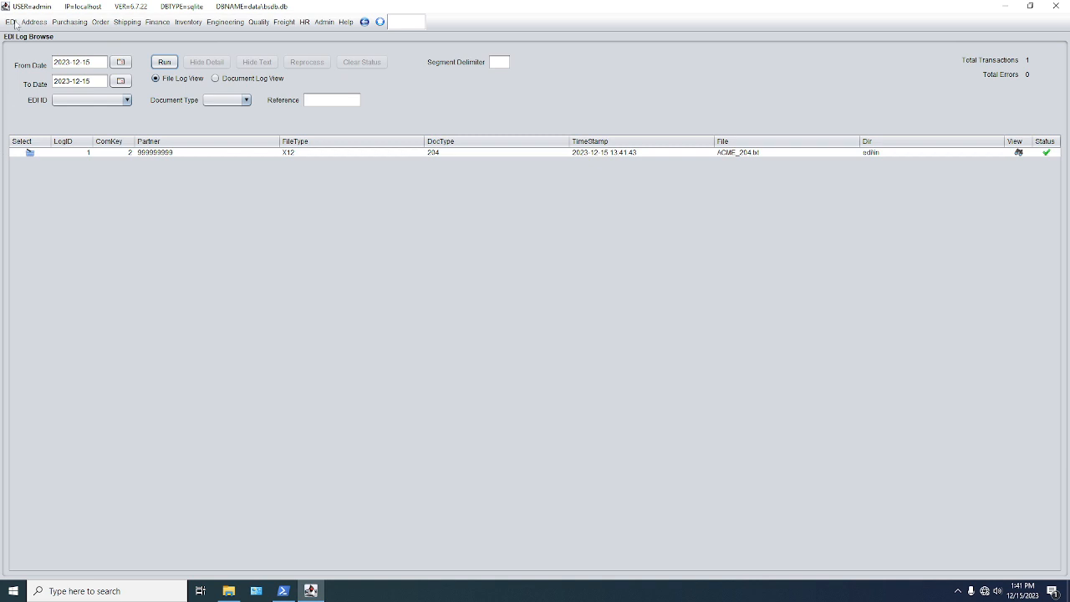
Run the Freight Order Report for customer ACME and open the pending flat-rate order in Freight Order Maintenance
click(286, 23)
click(289, 40)
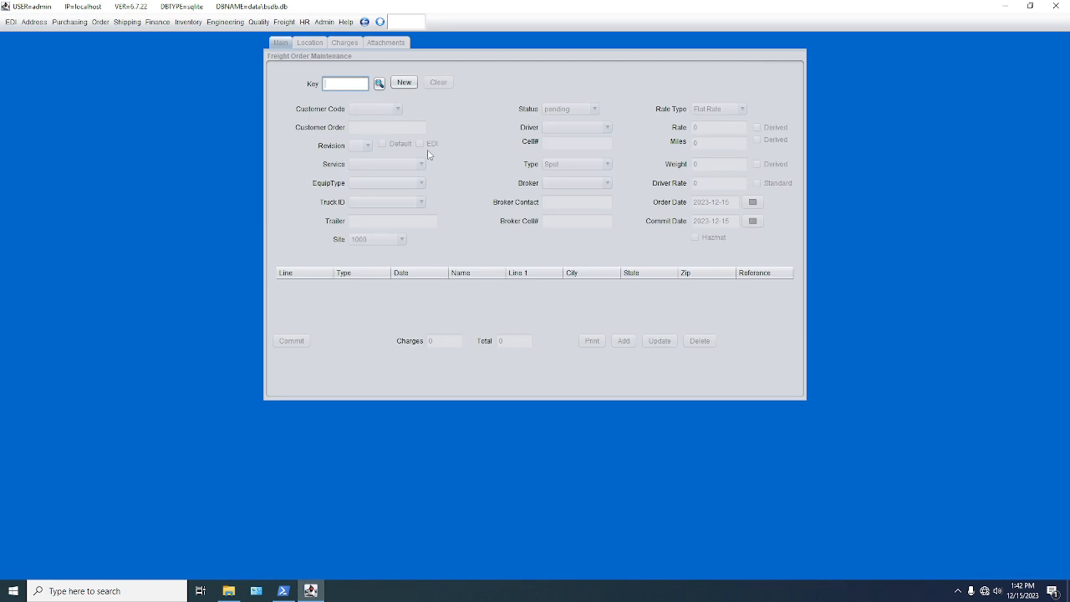
click(285, 22)
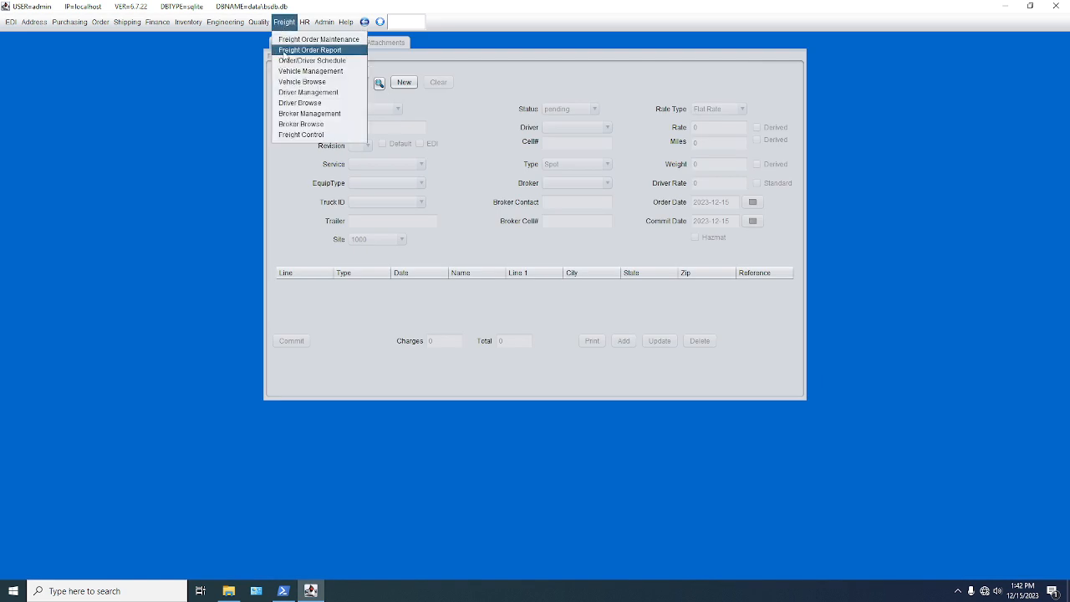
click(286, 52)
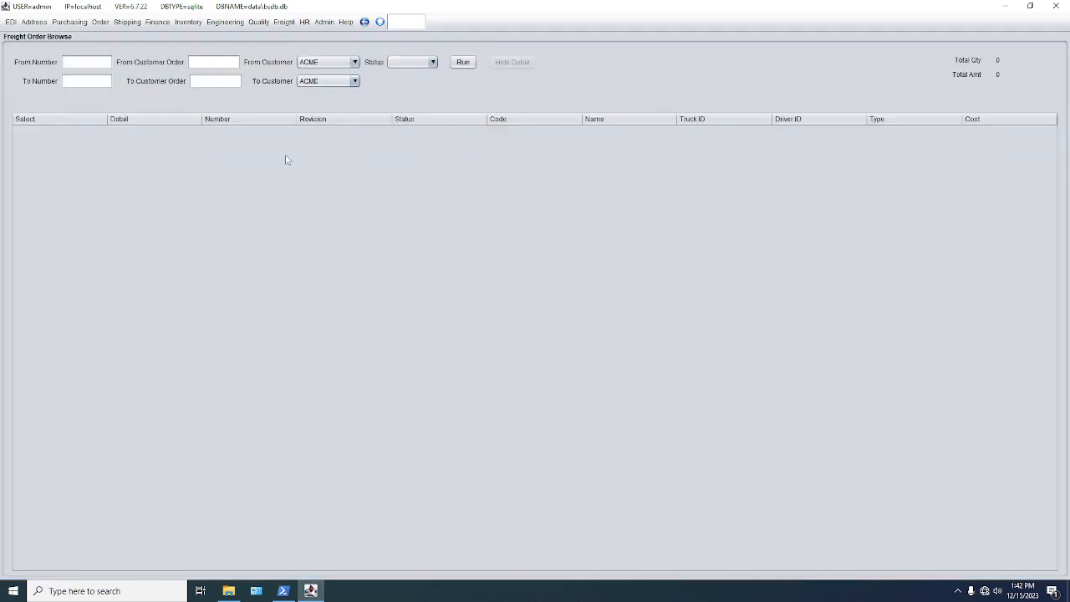
click(461, 63)
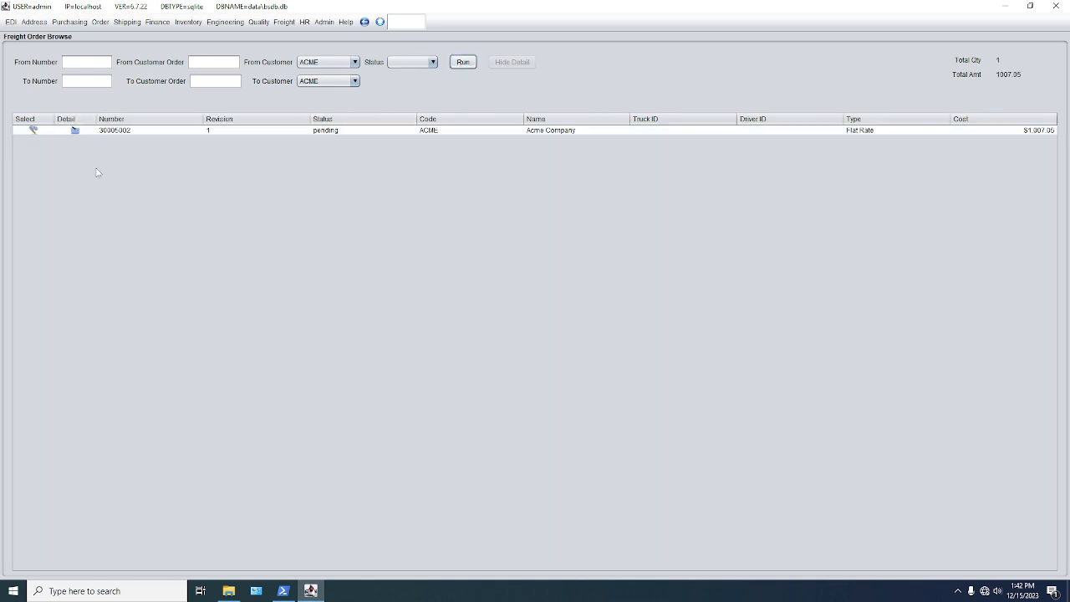
click(34, 130)
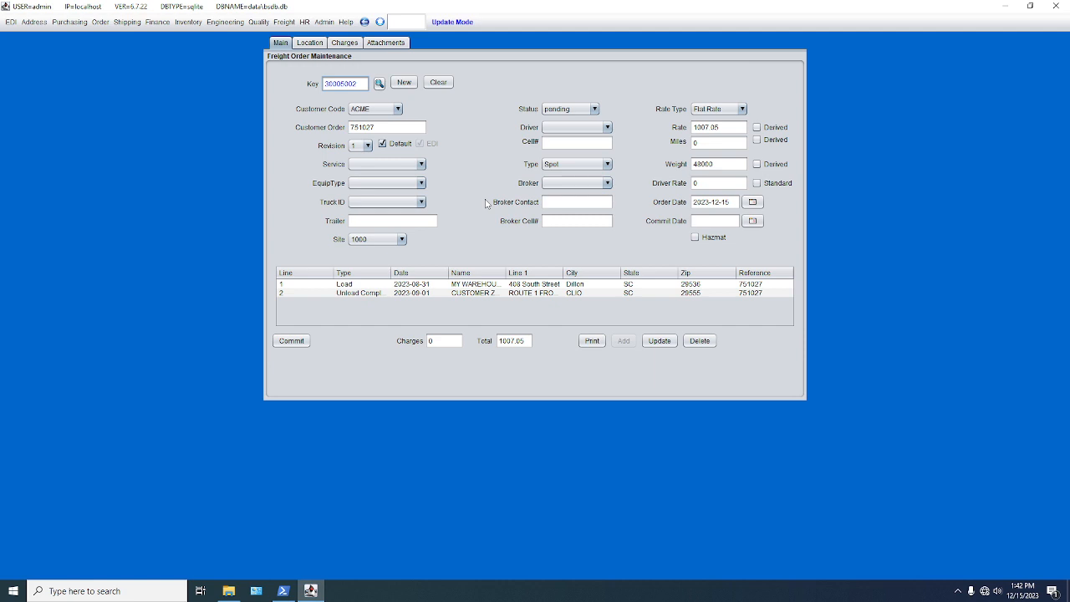
Set the freight order's status to accepted, agree to send a 990 response, and update the order
click(572, 111)
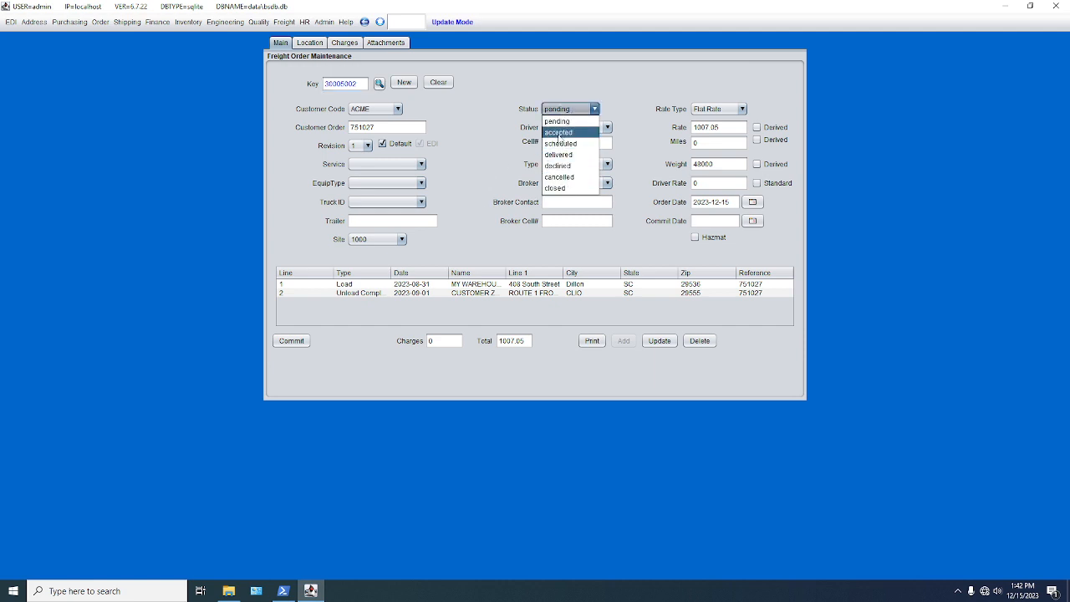
click(559, 133)
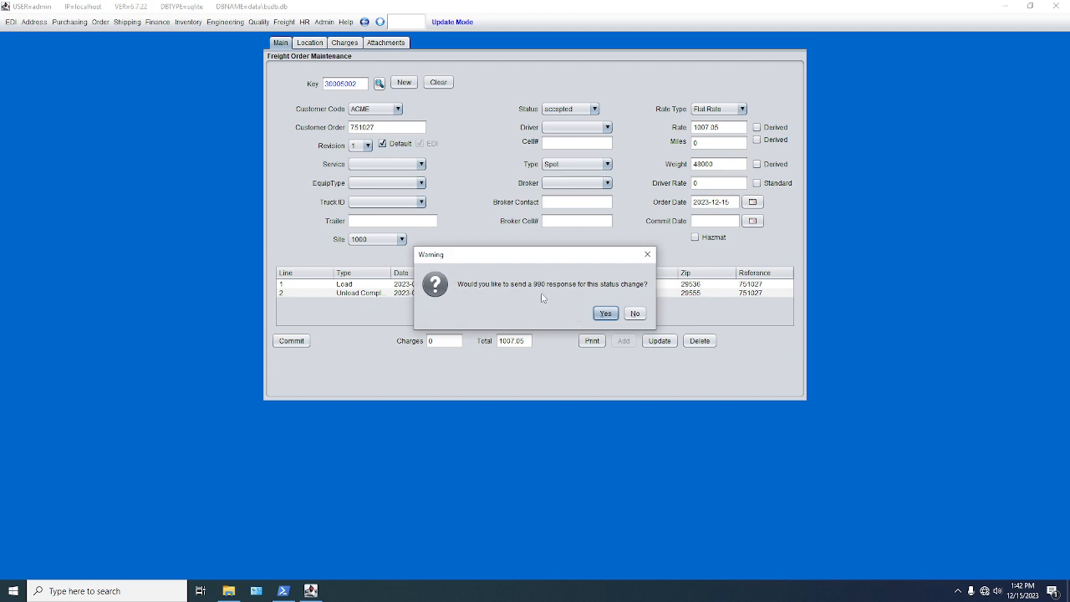
click(605, 315)
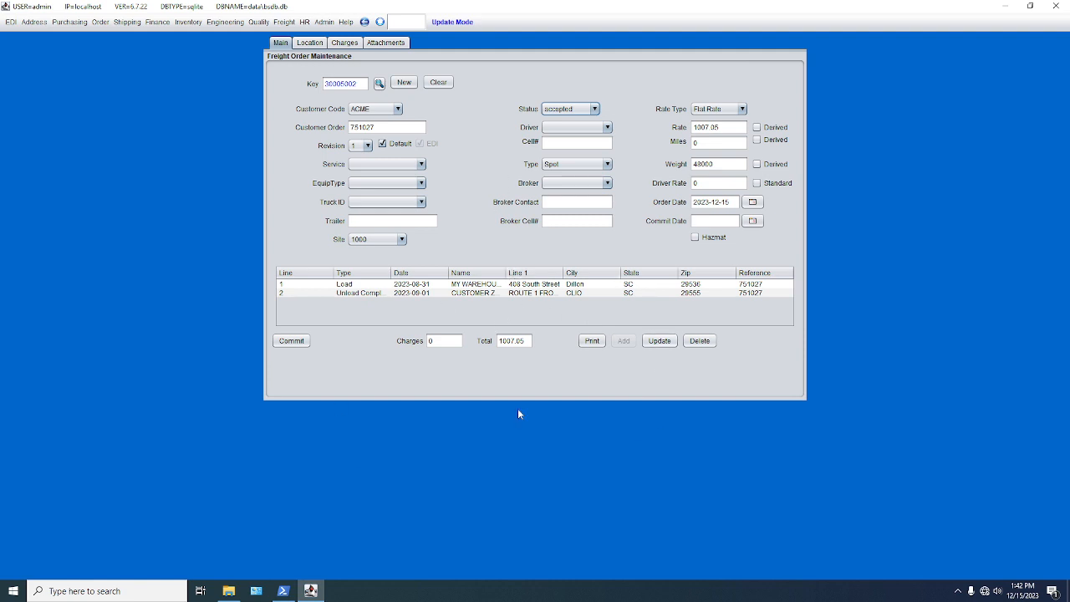
click(660, 341)
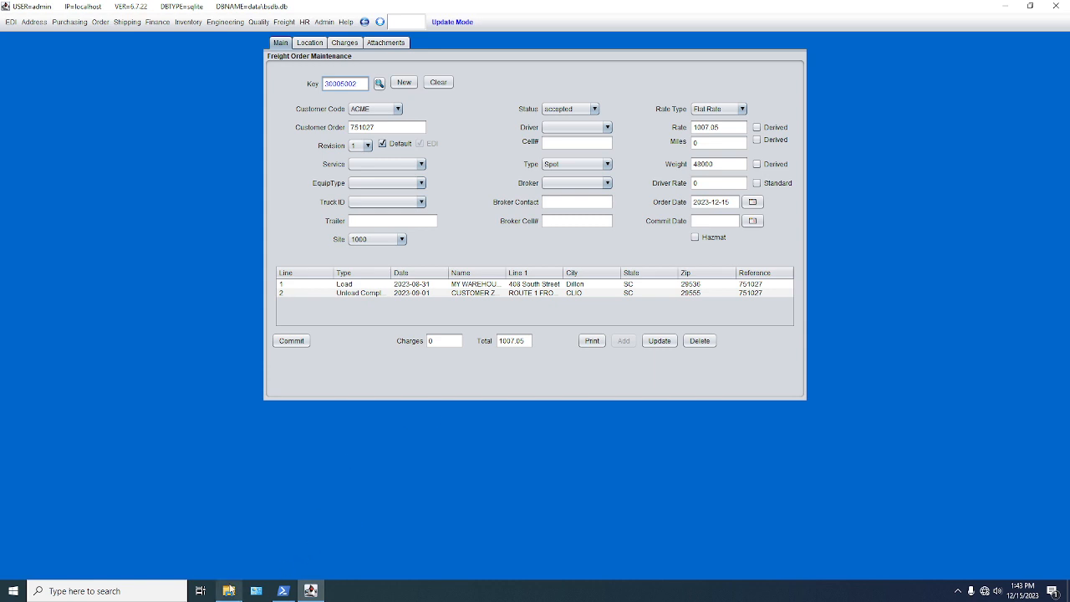
Open 990db.100043 from the BlueSeer edi\out folder, examine the response code in its B1 segment, and return to the freight order
click(229, 591)
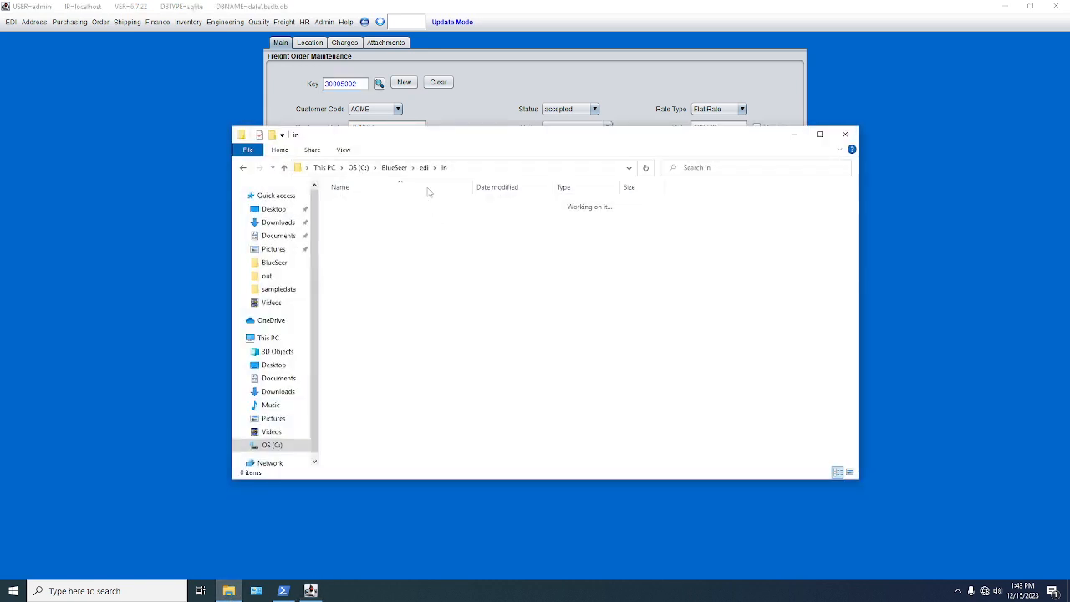
click(426, 168)
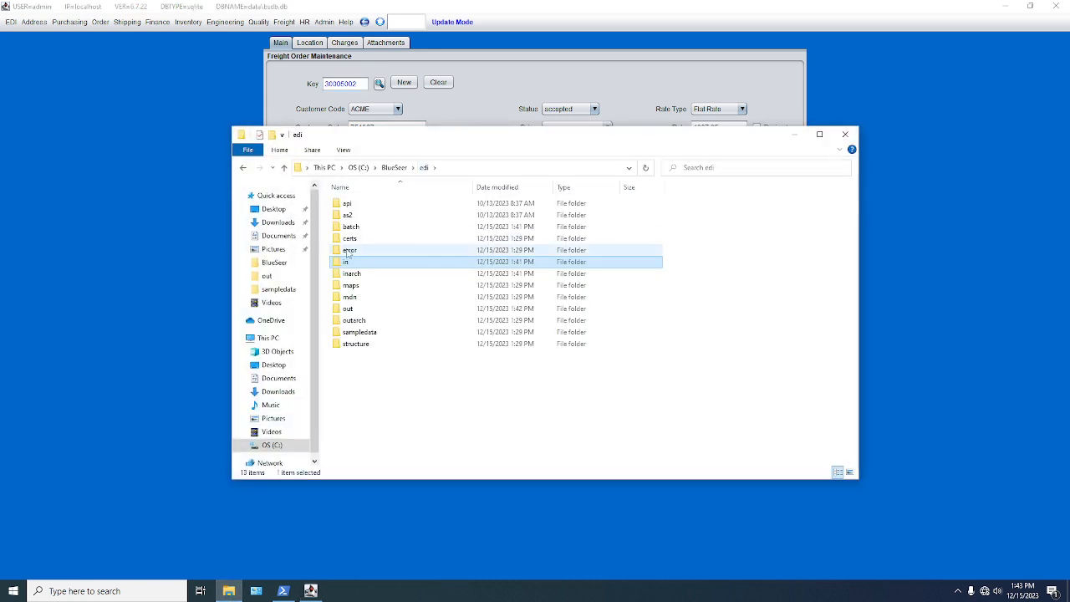
double_click(351, 314)
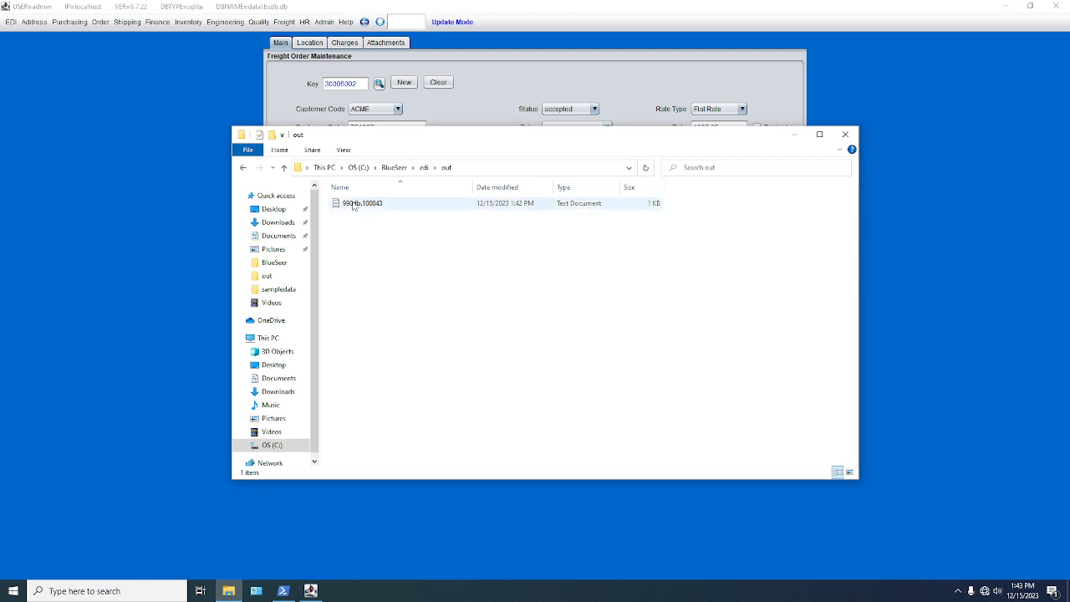
double_click(354, 206)
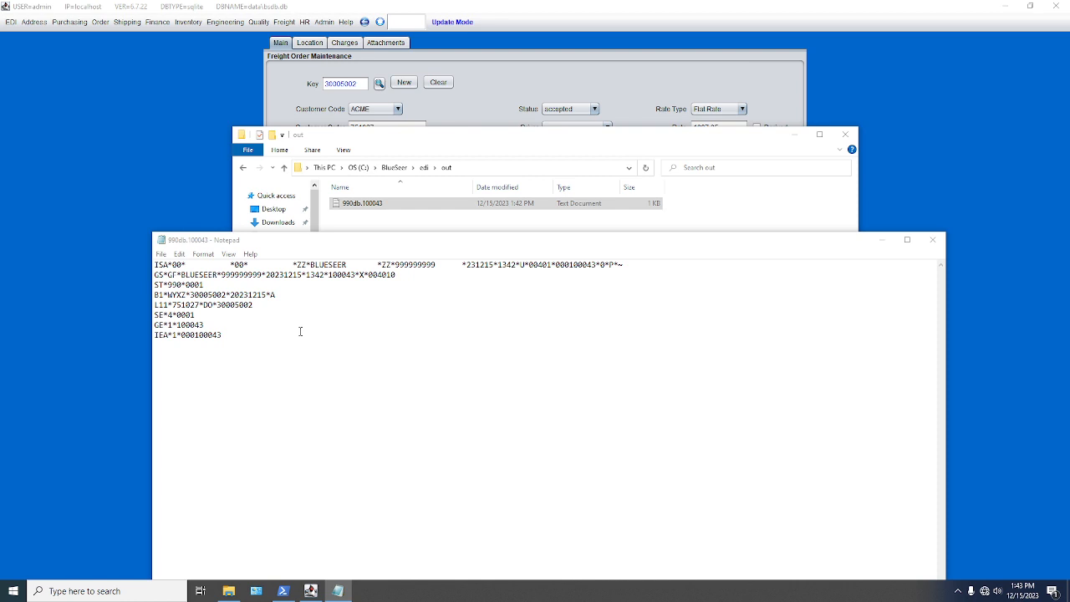
double_click(271, 295)
click(934, 240)
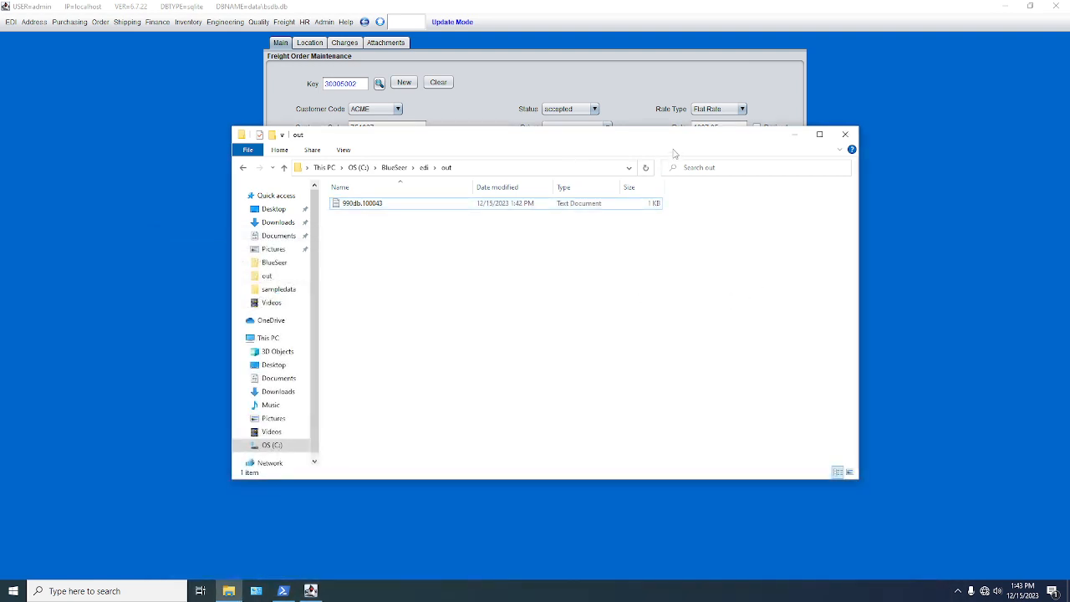
drag(674, 138, 694, 245)
click(597, 88)
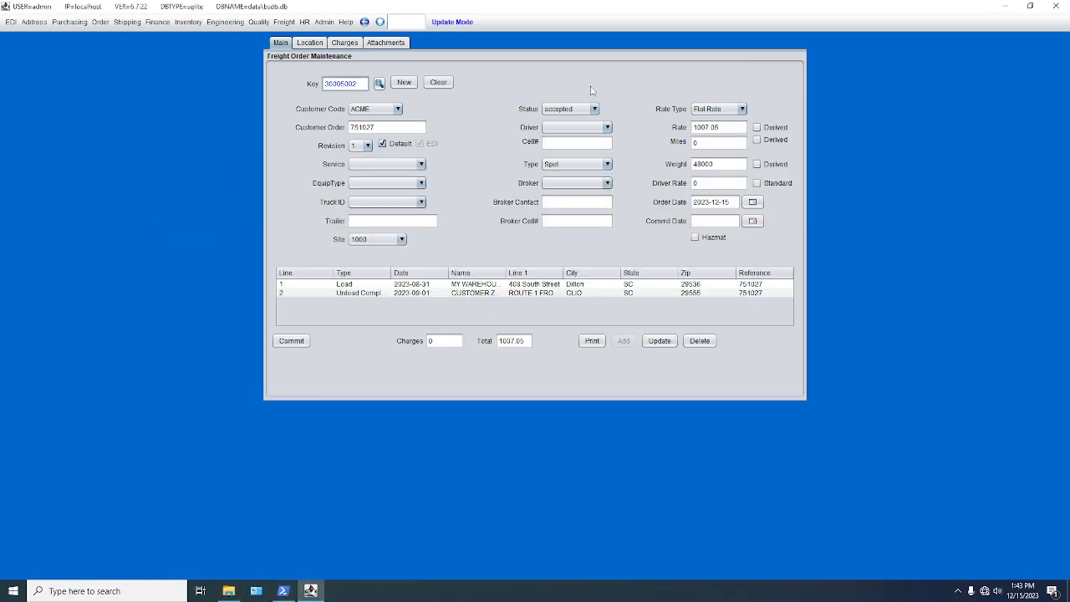
Set the freight order's status to declined, agree to send a 990 response with decline option EQU (Equipment Unavailable), and update the order
click(595, 109)
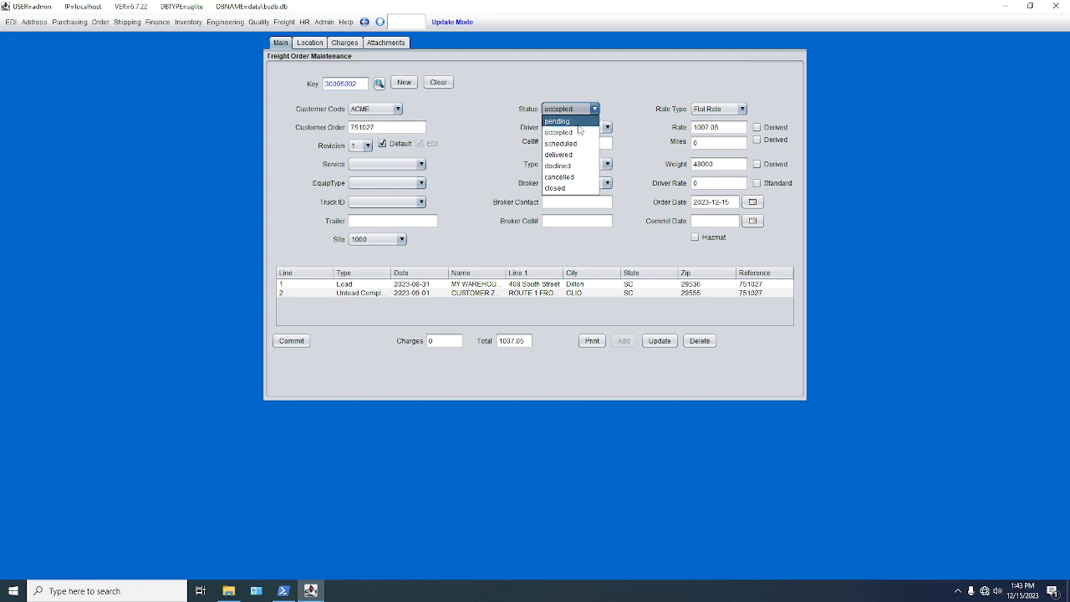
click(567, 167)
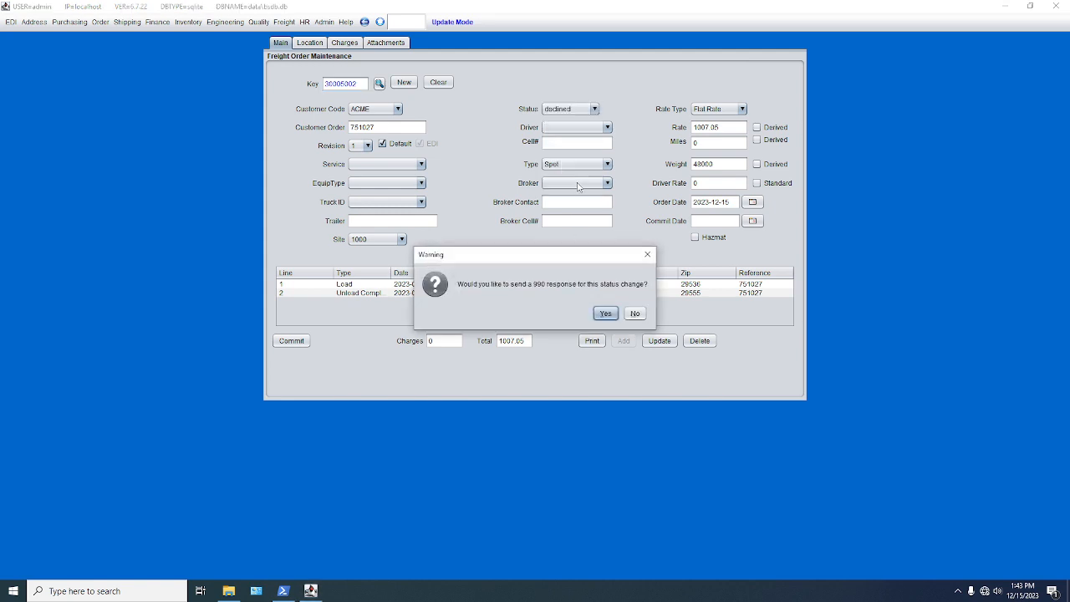
click(606, 314)
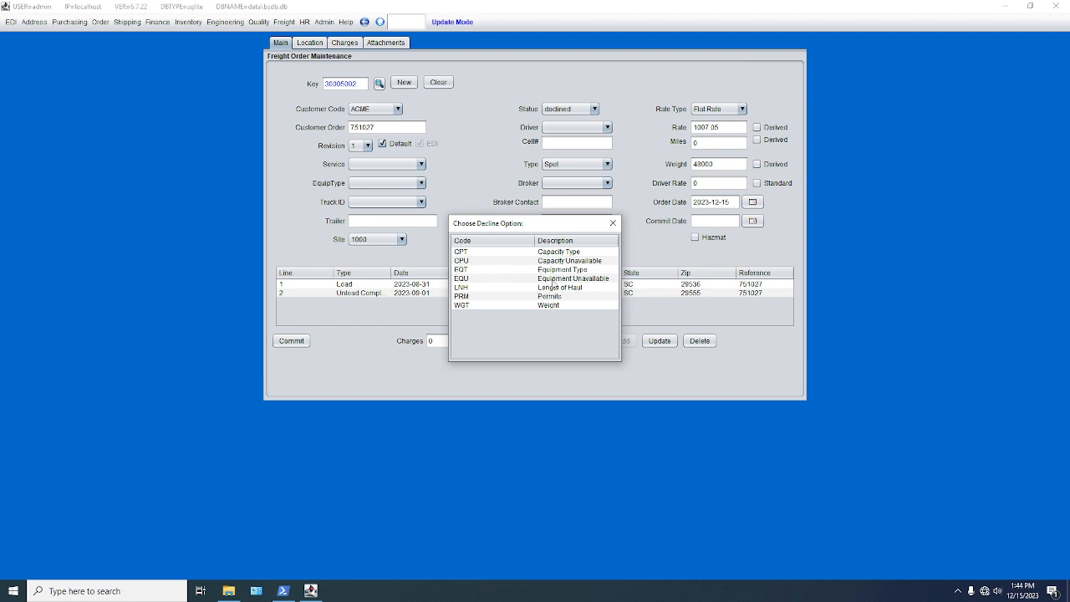
double_click(464, 285)
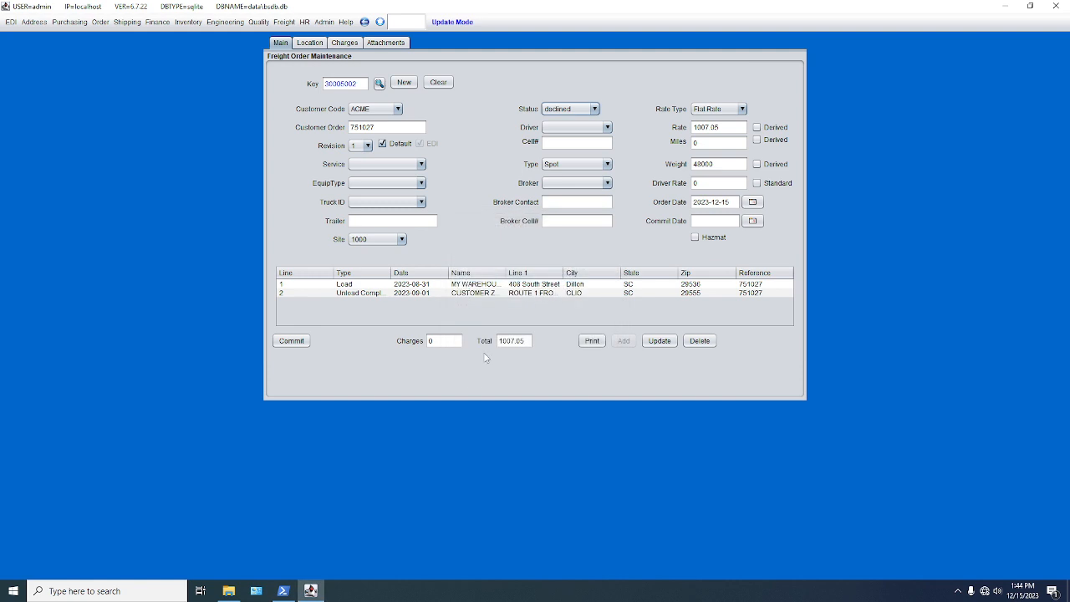
click(660, 341)
Open 990db.100044 from the edi\out folder and examine the response and decline reason codes in its B1 segment
click(229, 591)
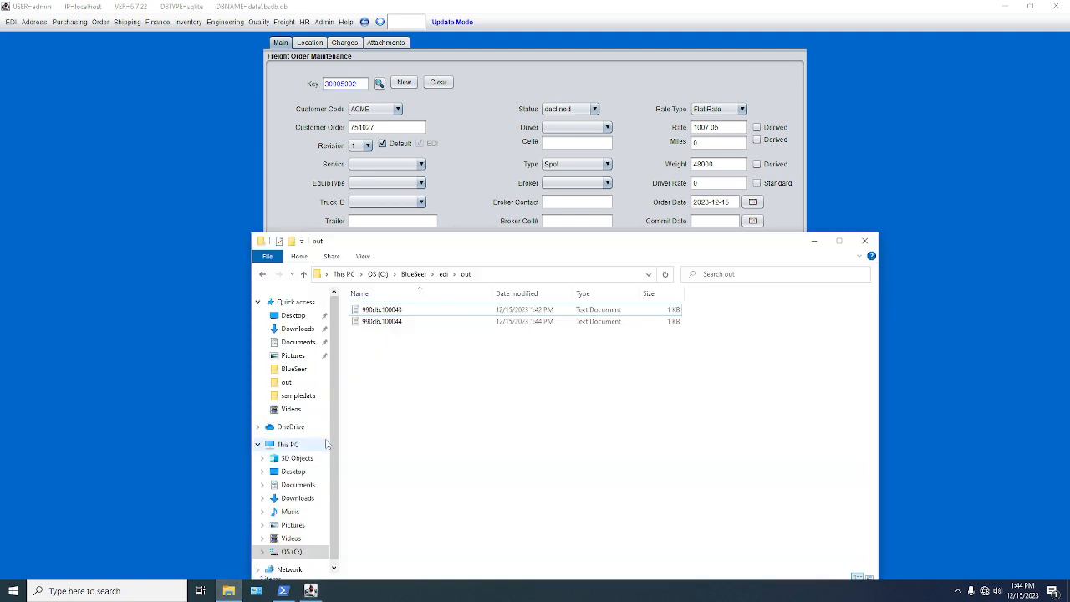
double_click(381, 323)
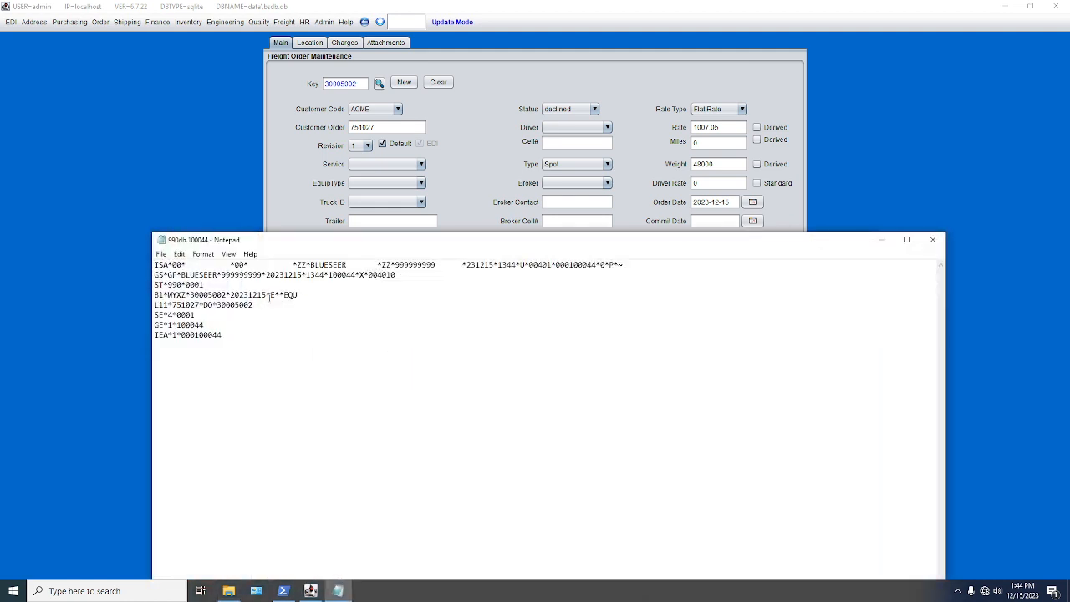
drag(269, 294, 277, 294)
double_click(288, 296)
click(933, 240)
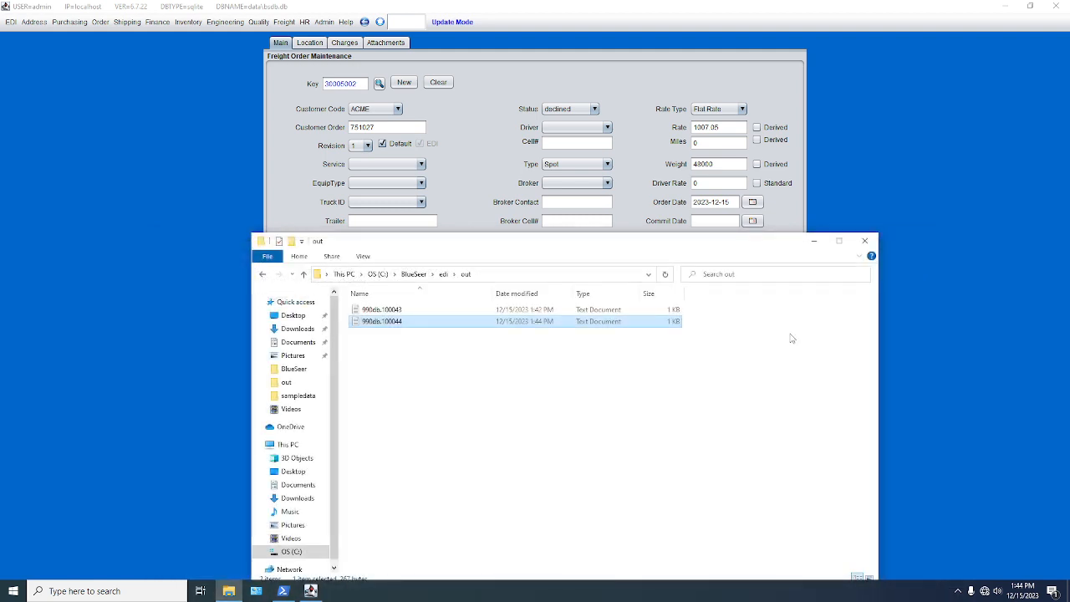
click(814, 241)
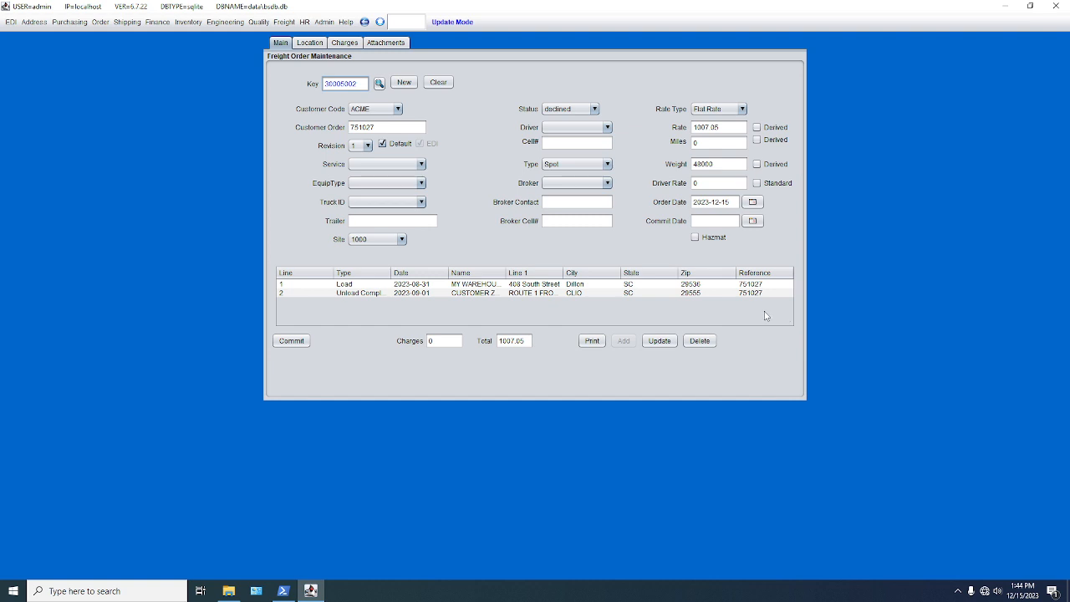
Browse the EDI partner transactions and open ACME's 204x12 record to examine its sender, receiver and map settings
click(12, 25)
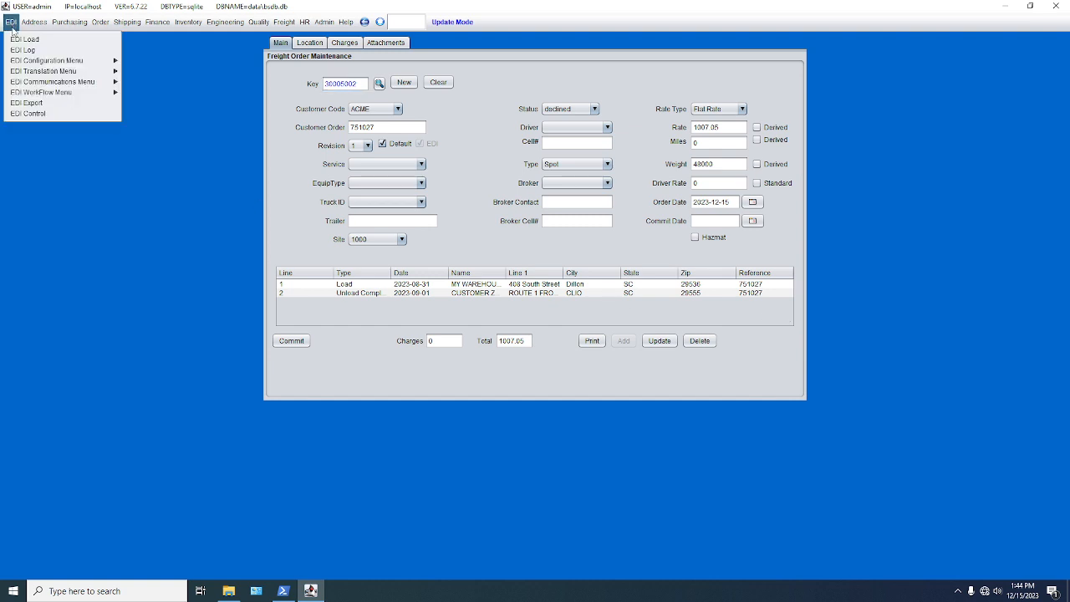
mouse_move(56, 62)
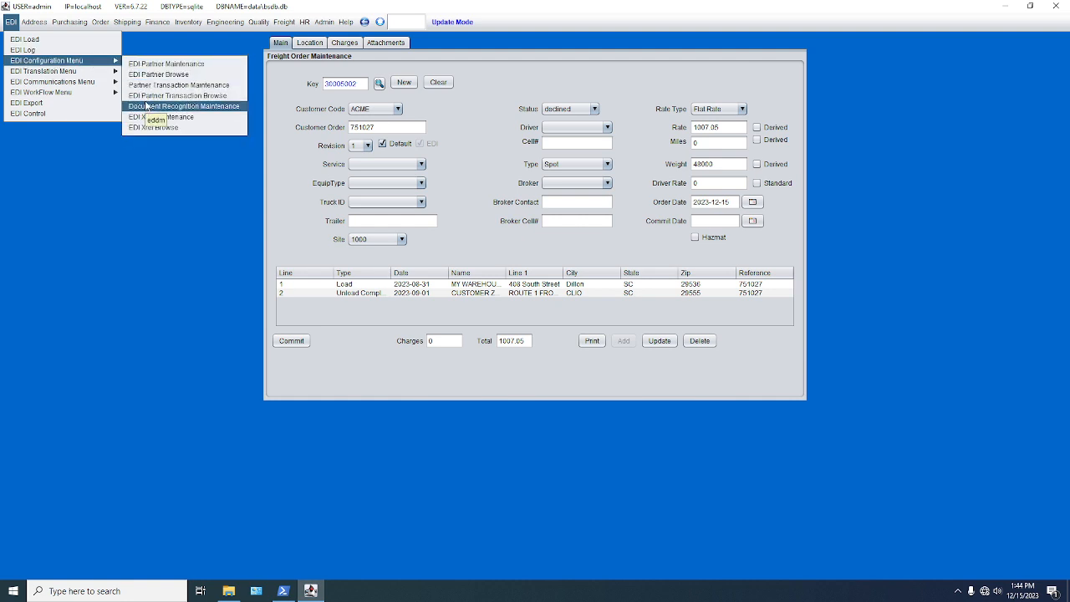
click(151, 97)
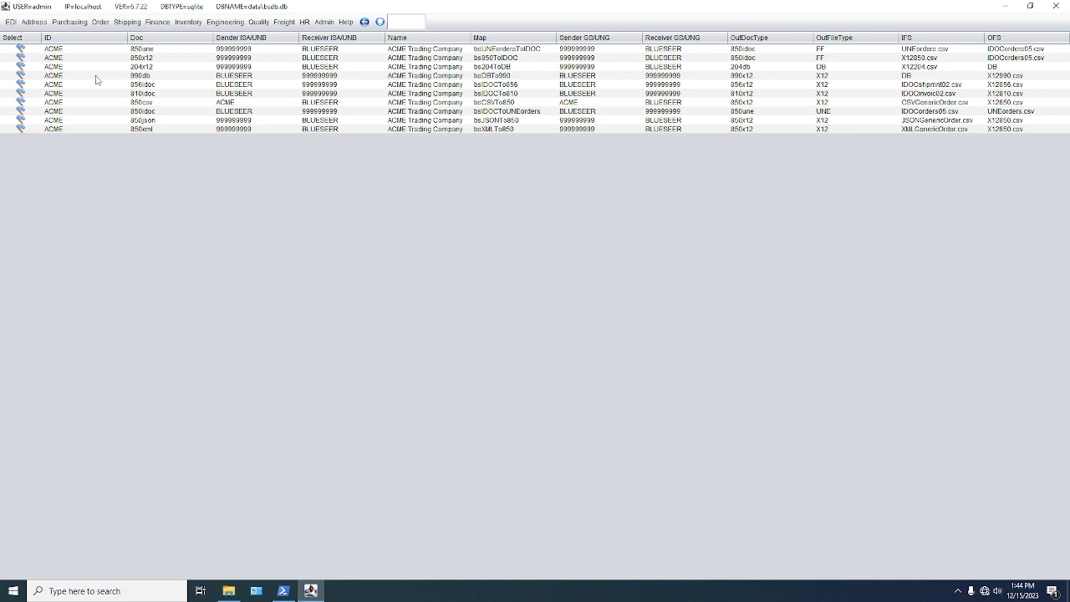
click(20, 67)
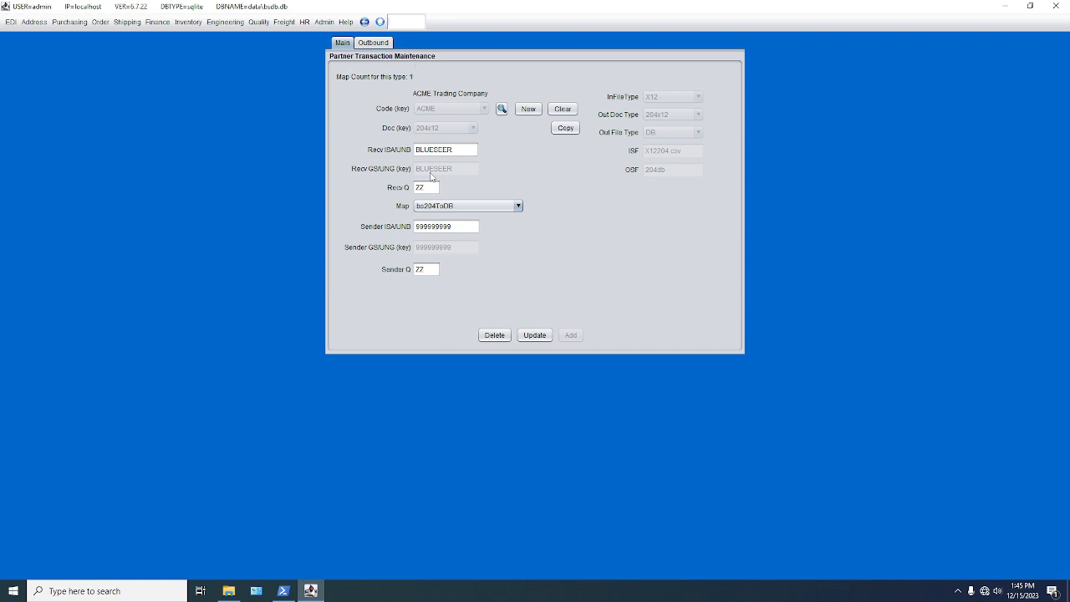
Browse the EDI partners and open the ACME partner record to examine its alias IDs
click(11, 23)
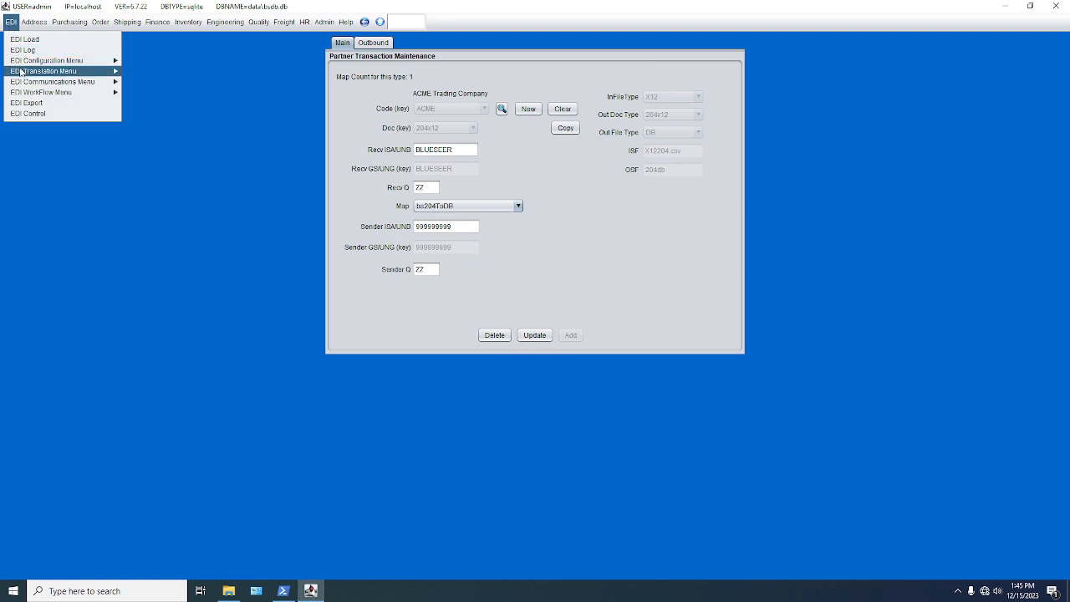
mouse_move(44, 62)
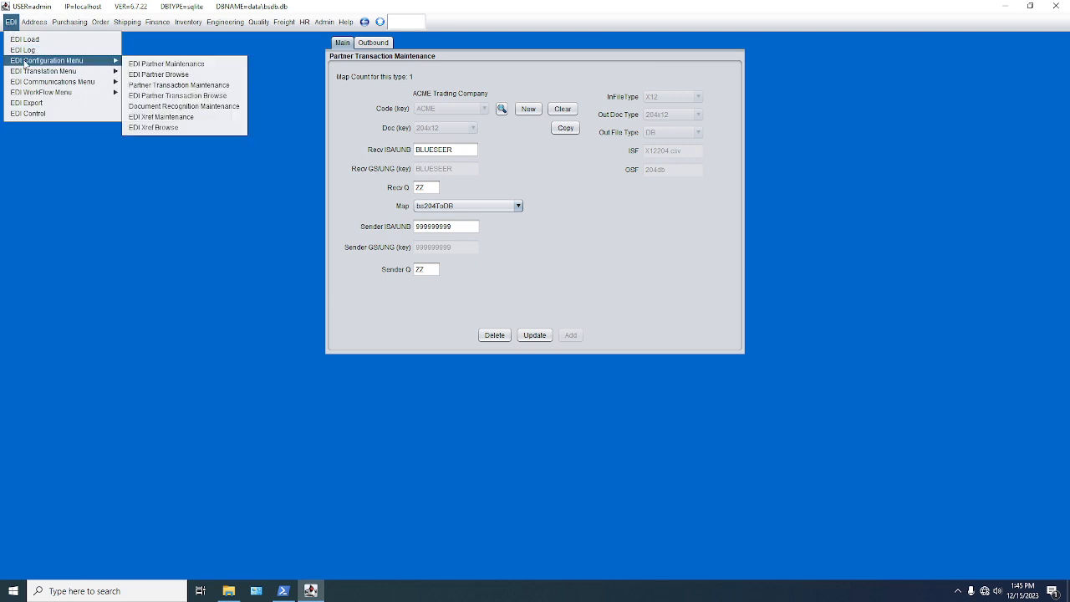
click(155, 75)
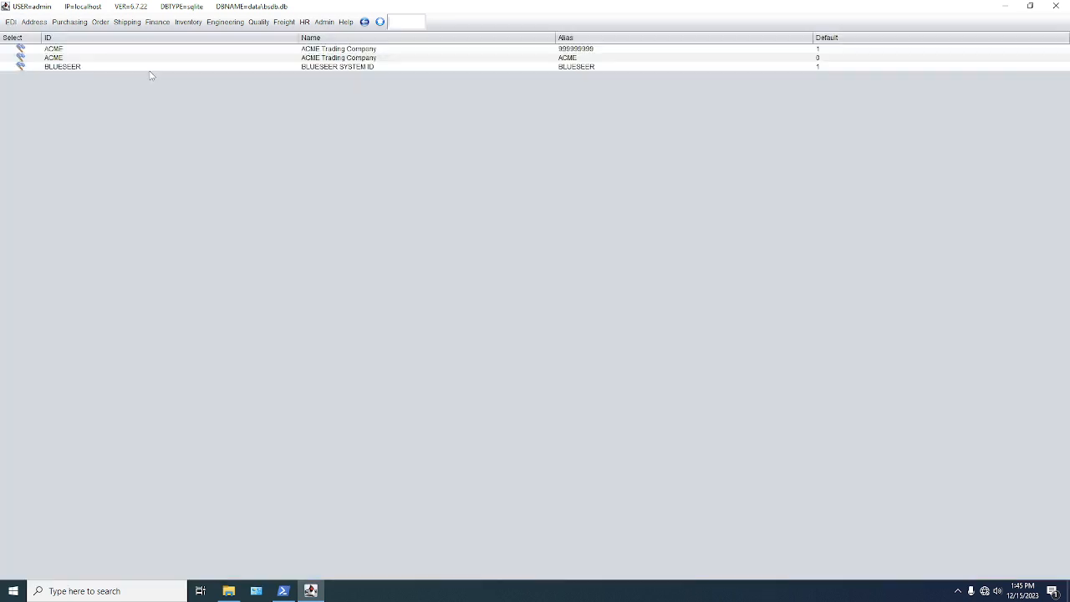
click(21, 57)
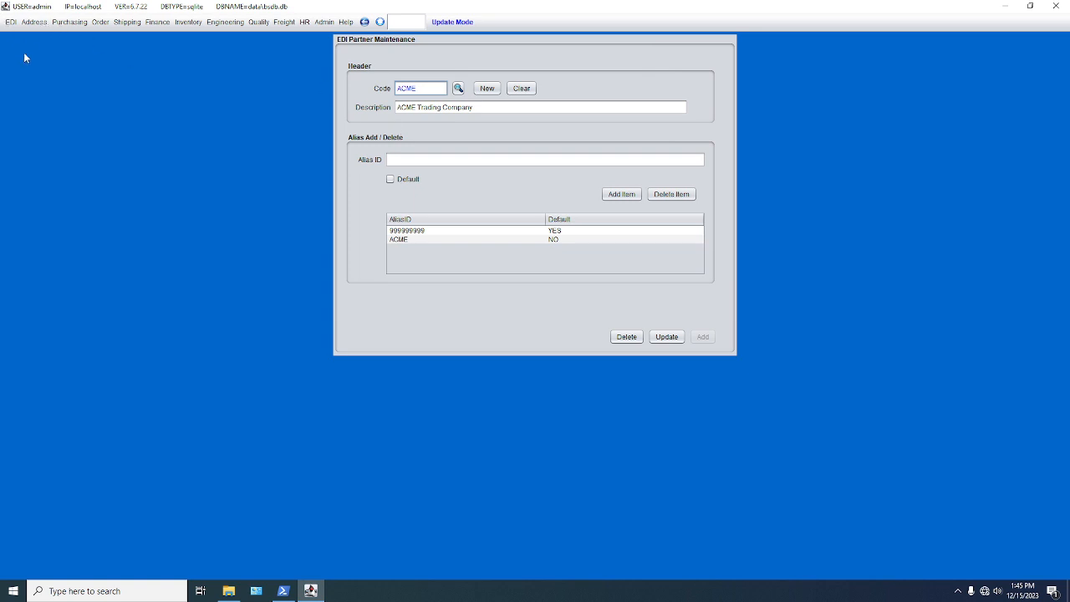
Return to the EDI partner transaction list, review ACME's 204x12 and 990db entries, and reopen the 204x12 record
click(14, 23)
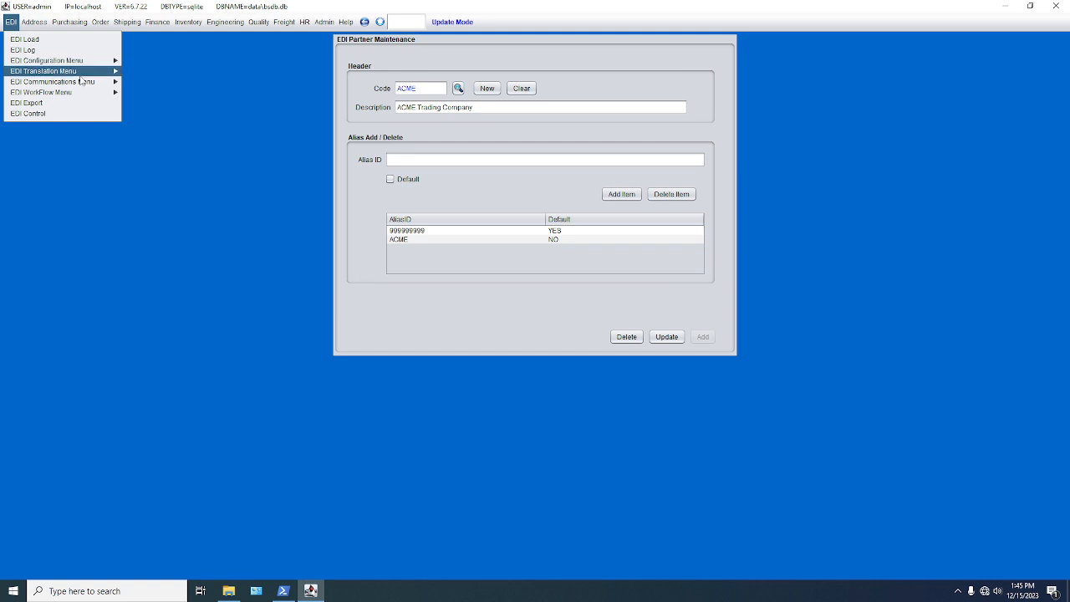
mouse_move(82, 71)
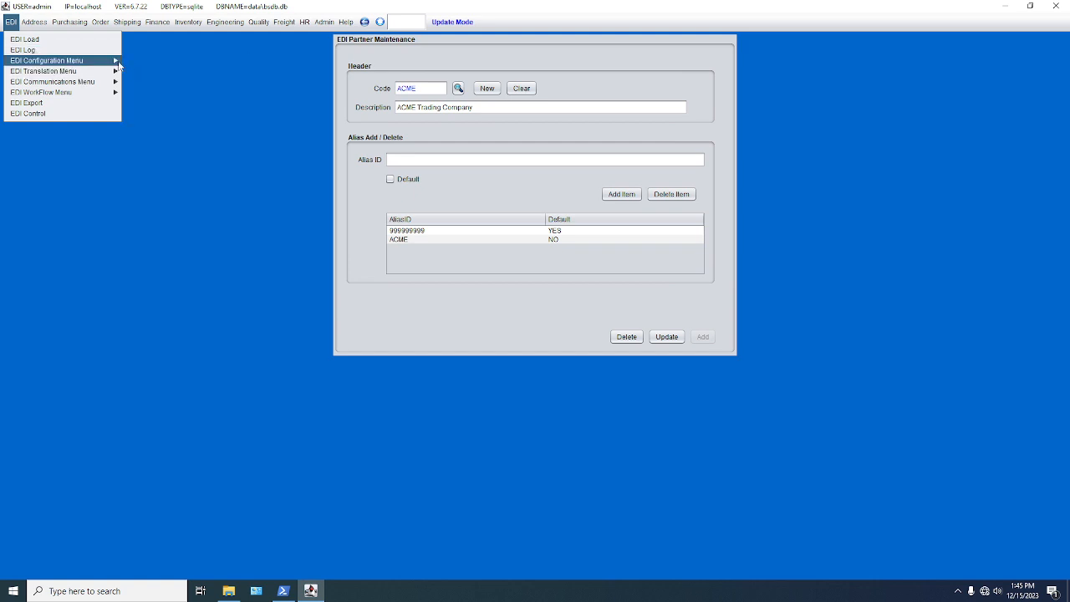
click(142, 97)
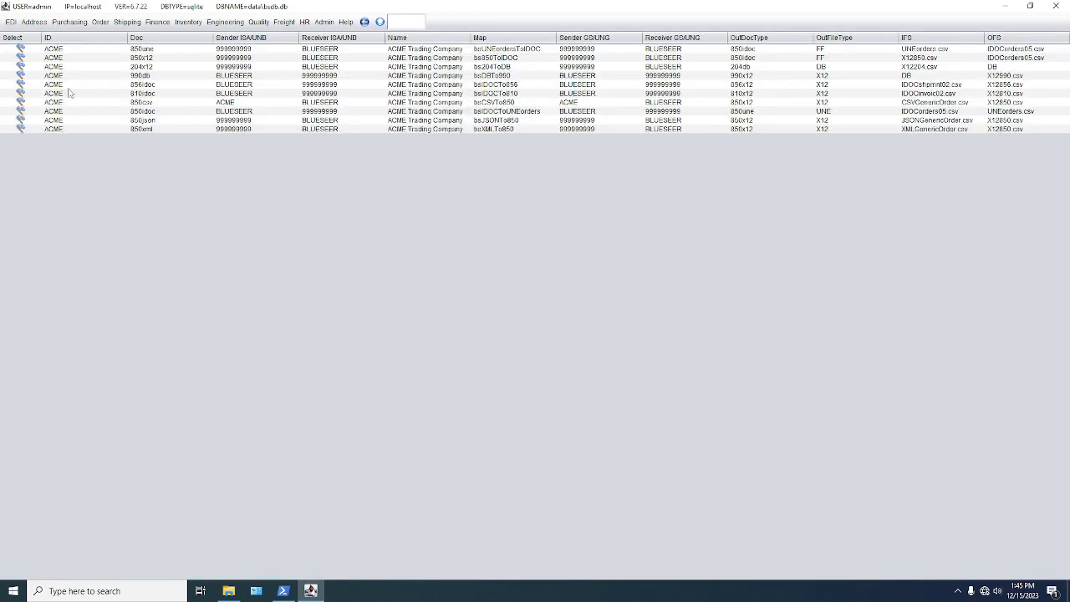
click(21, 67)
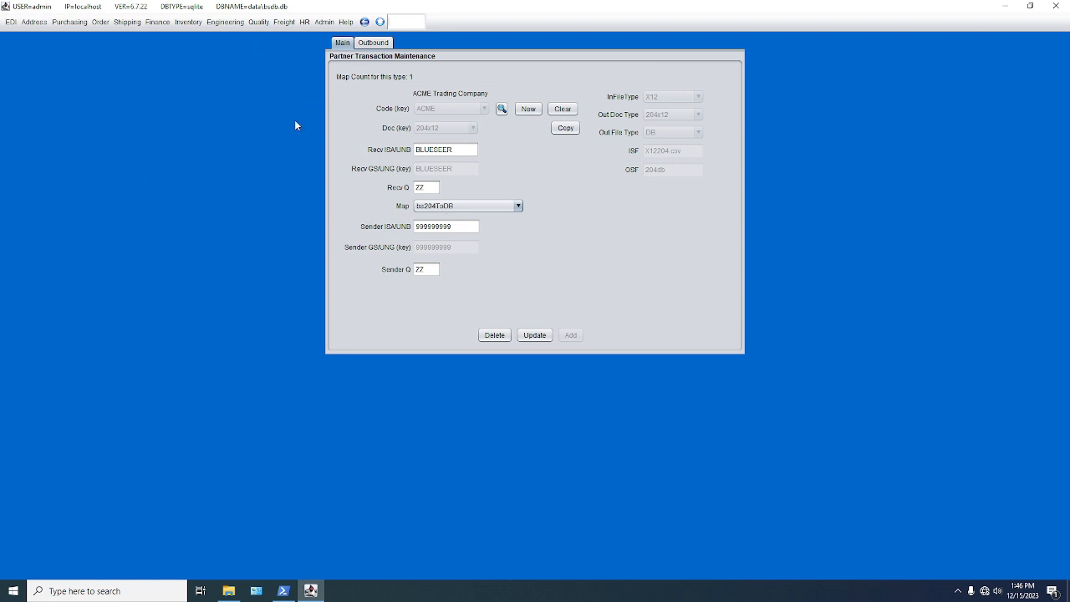
Show the About page with BlueSeer's website and project site information
click(347, 23)
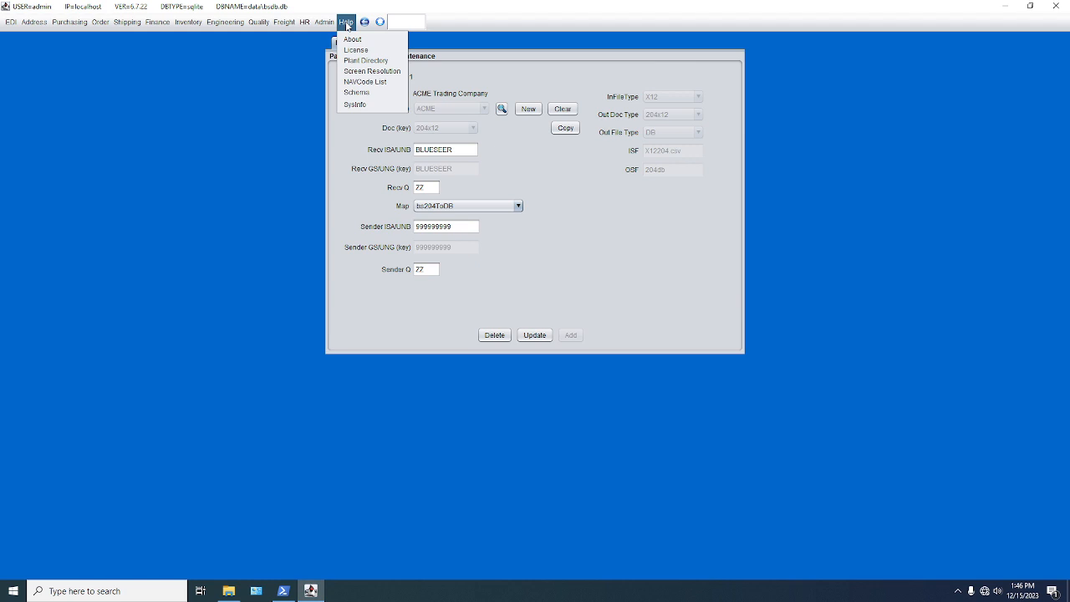
click(351, 41)
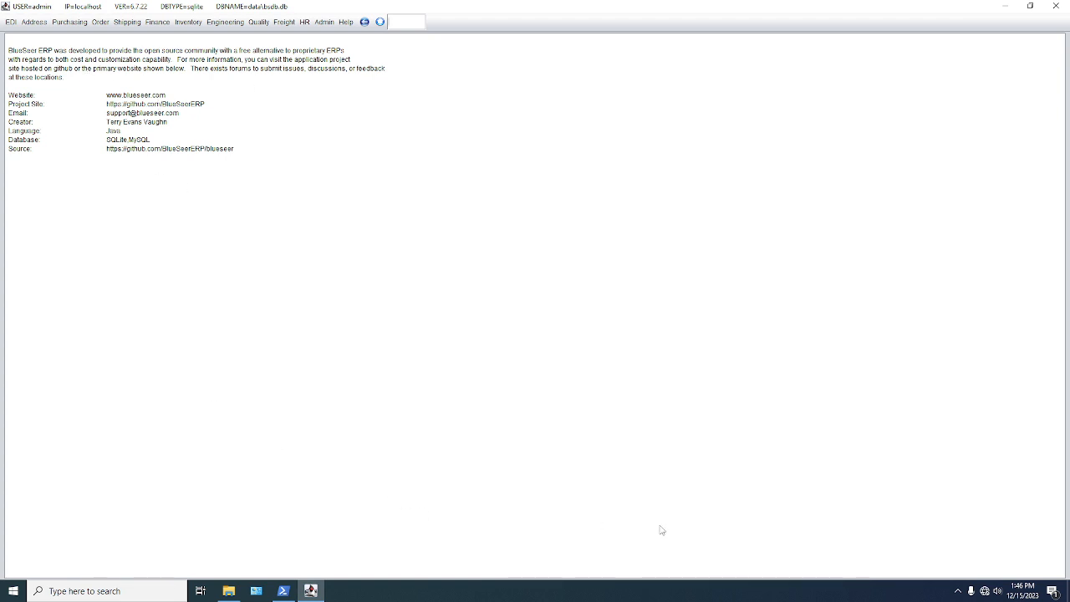
right_click(985, 592)
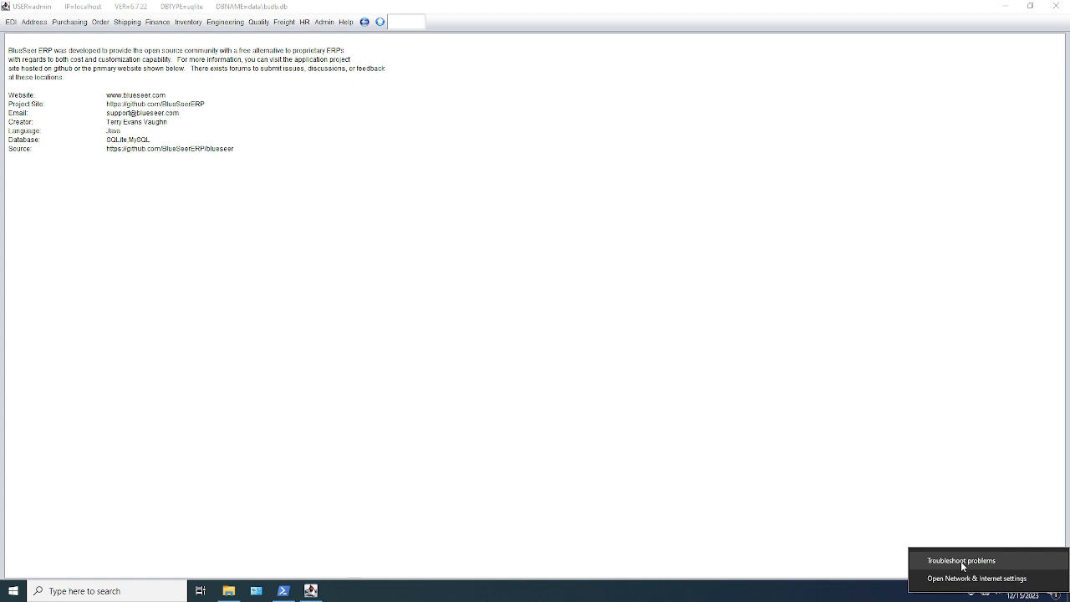
click(958, 591)
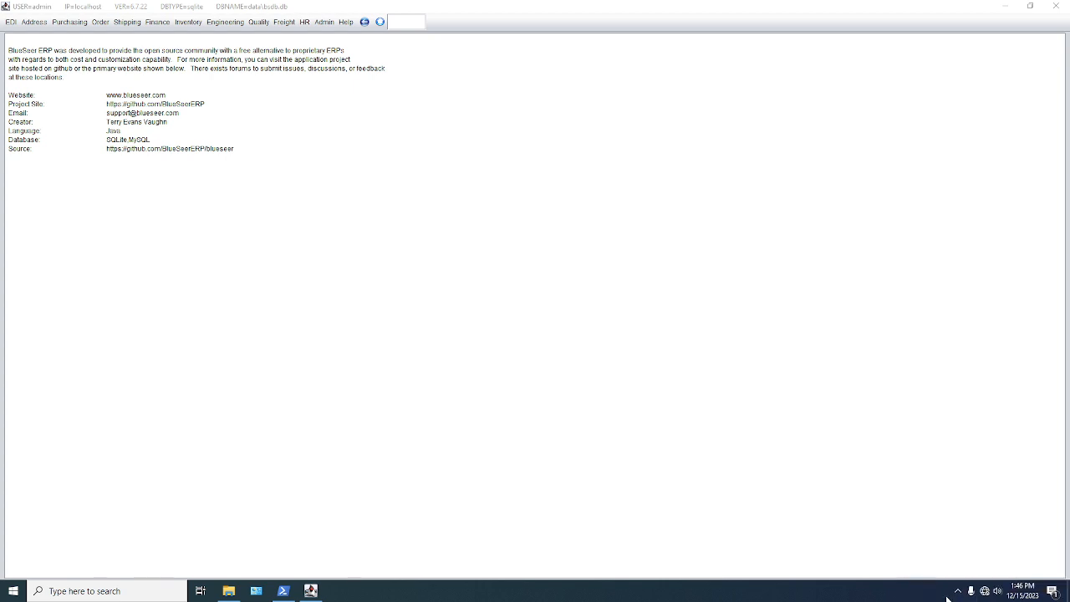
click(958, 591)
right_click(946, 569)
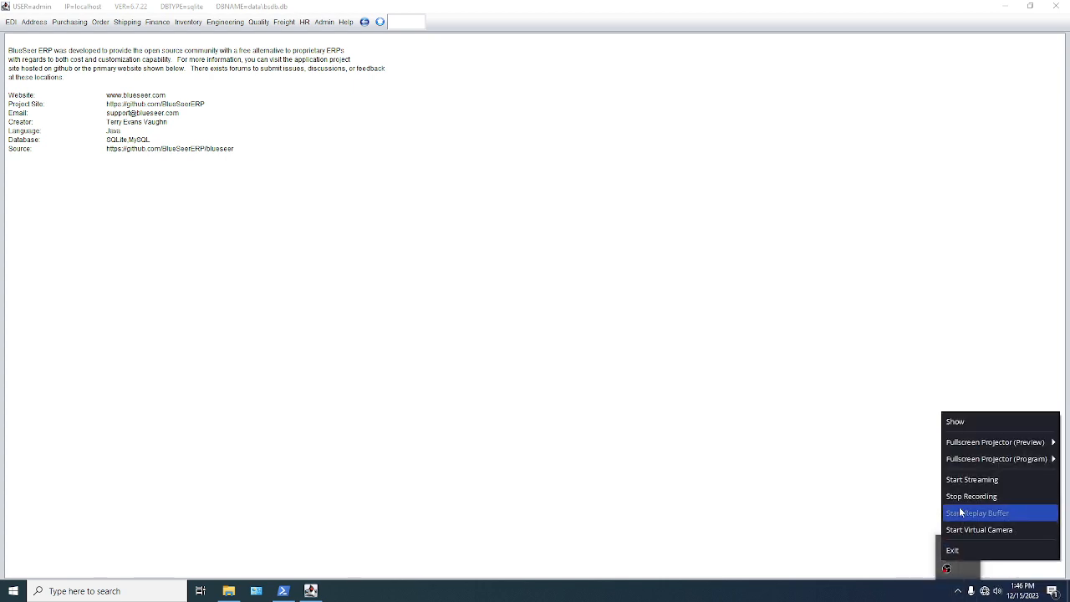